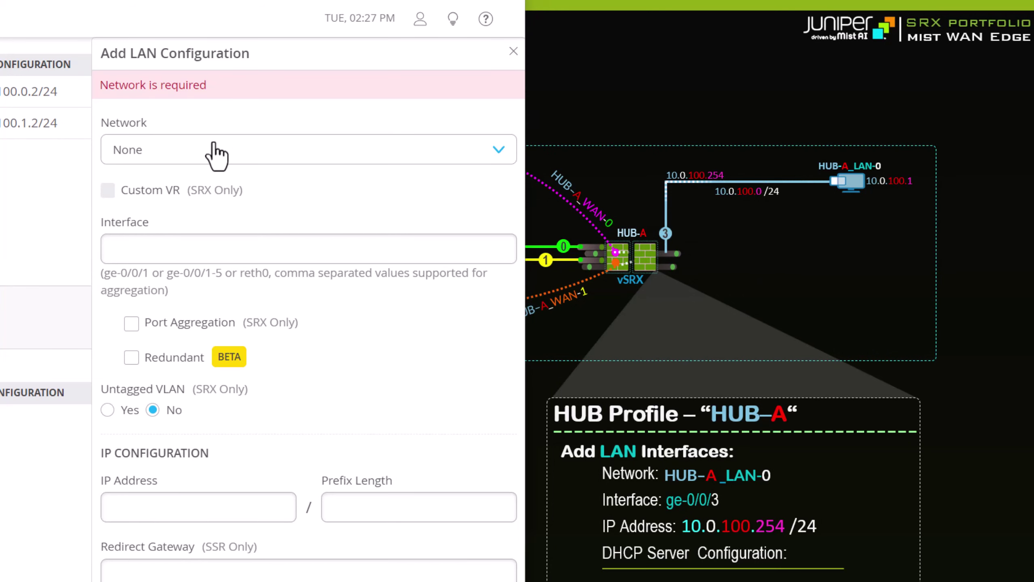
Assign the new LAN configuration to network HUB-A_LAN-0 on interface ge-0/0/3 with Untagged VLAN set to Yes.
{"action": "left_click", "coordinate": [216, 161]}
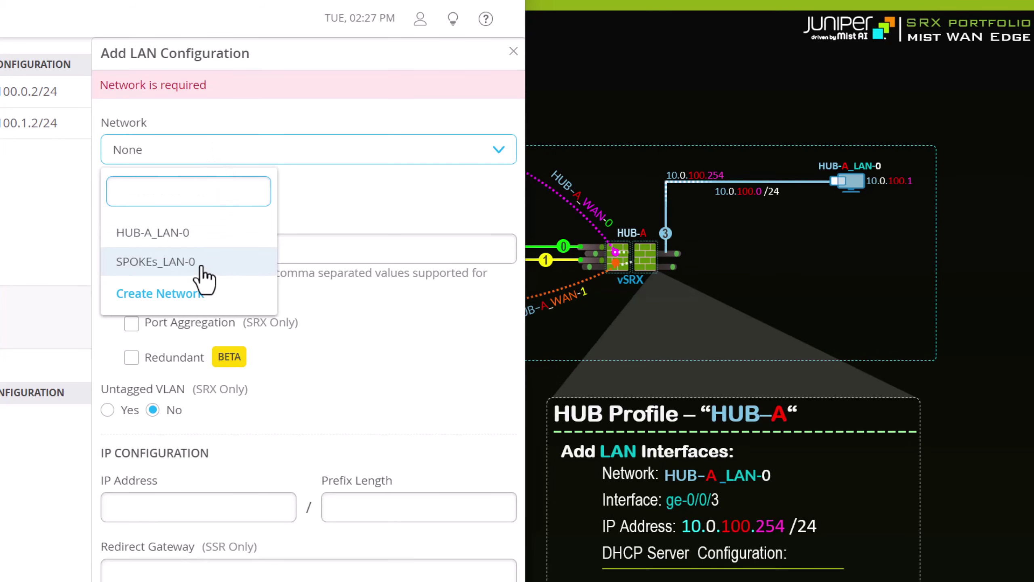
{"action": "left_click", "coordinate": [202, 244]}
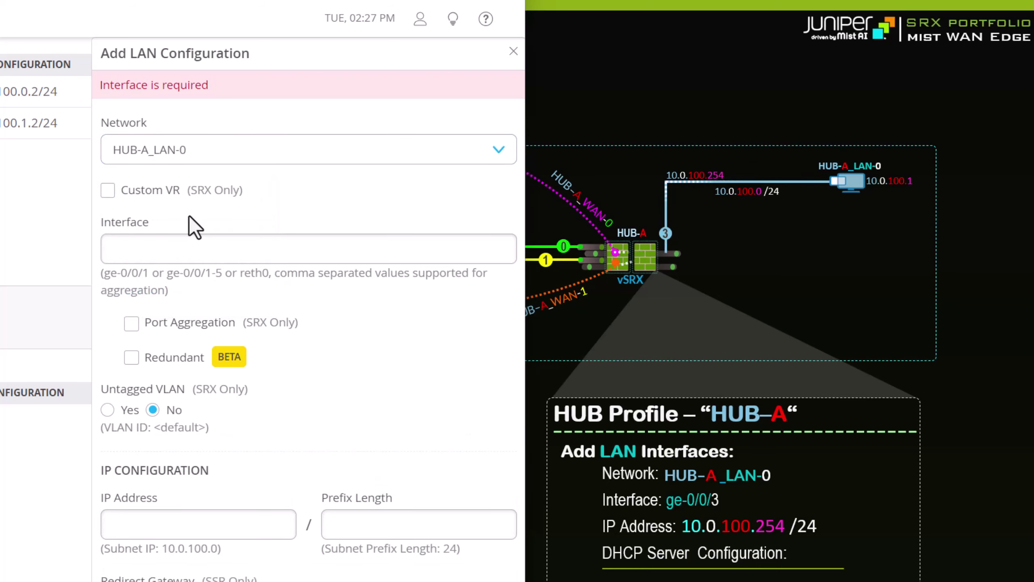
{"action": "left_click", "coordinate": [183, 248]}
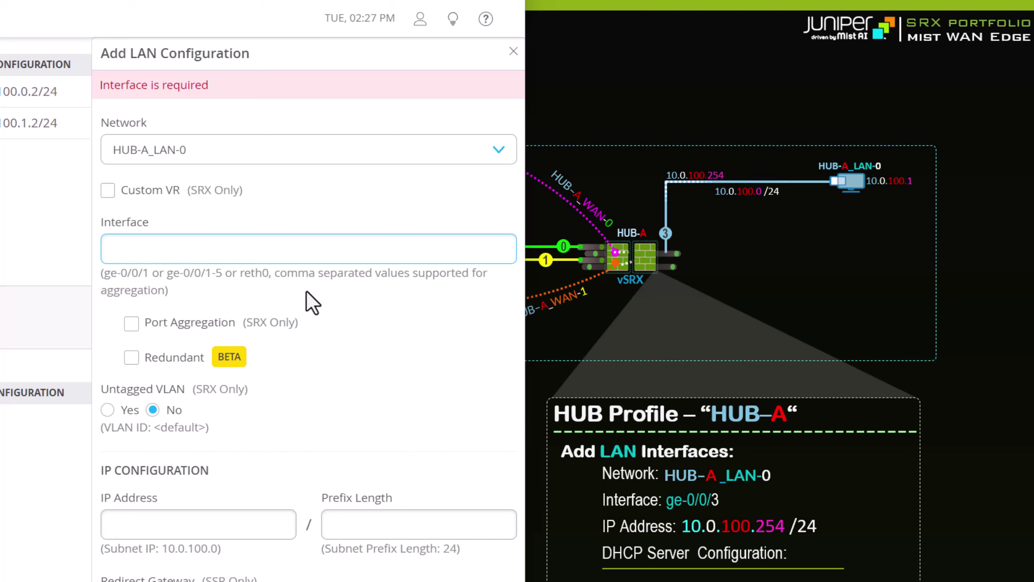
{"action": "type", "text": "ge-0/0/3"}
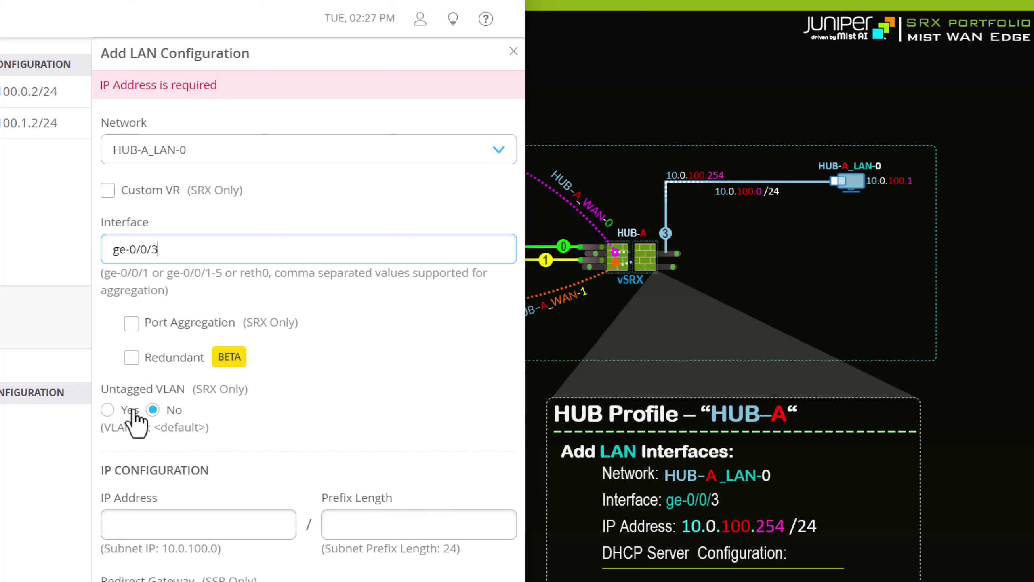
{"action": "left_click", "coordinate": [108, 410]}
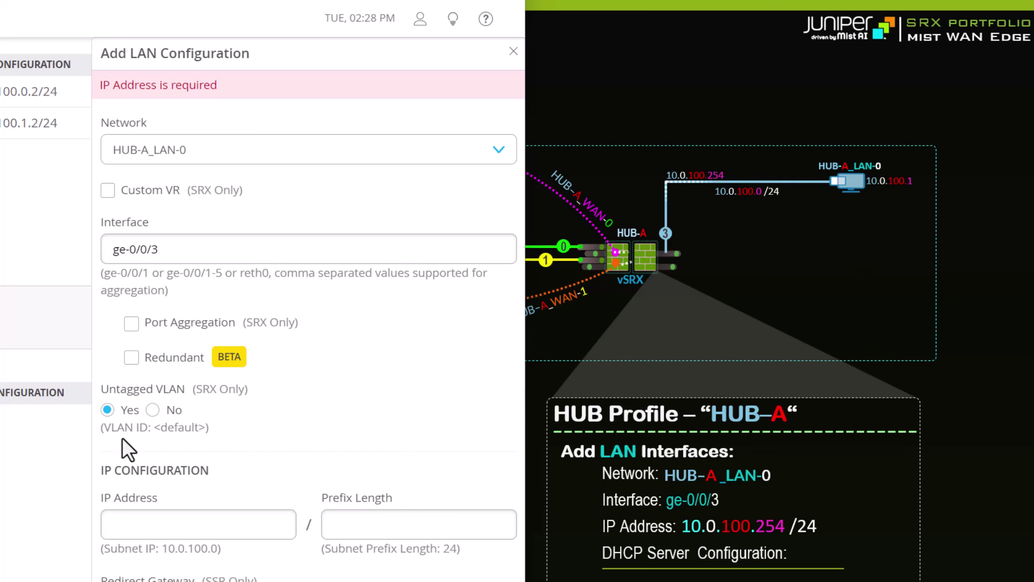
Set the LAN's IP address to 10.0.100.254 with prefix length 24.
{"action": "left_click", "coordinate": [149, 525]}
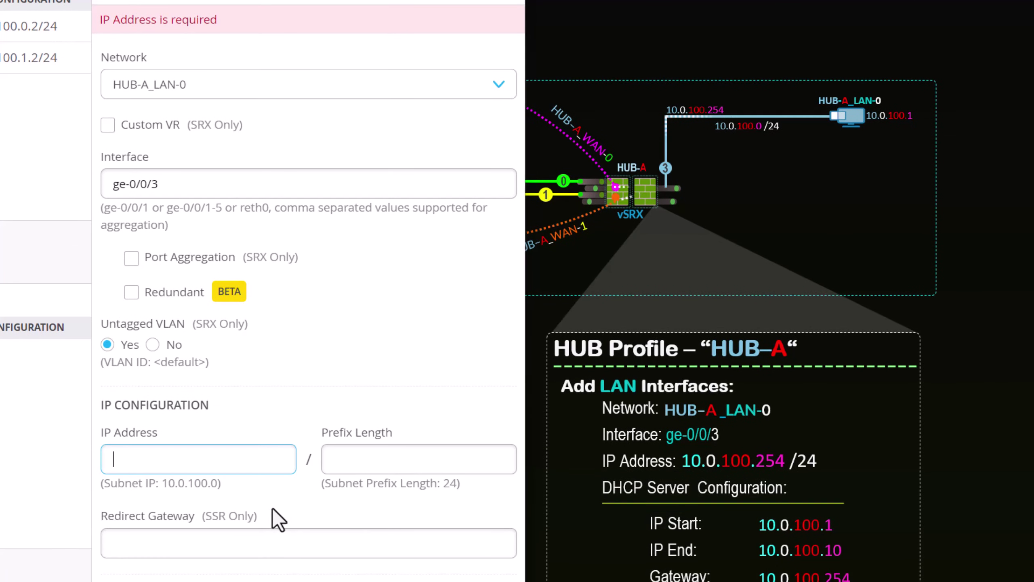
{"action": "left_click_drag", "start_coordinate": [217, 485], "coordinate": [162, 484]}
{"action": "key", "text": "ctrl+c"}
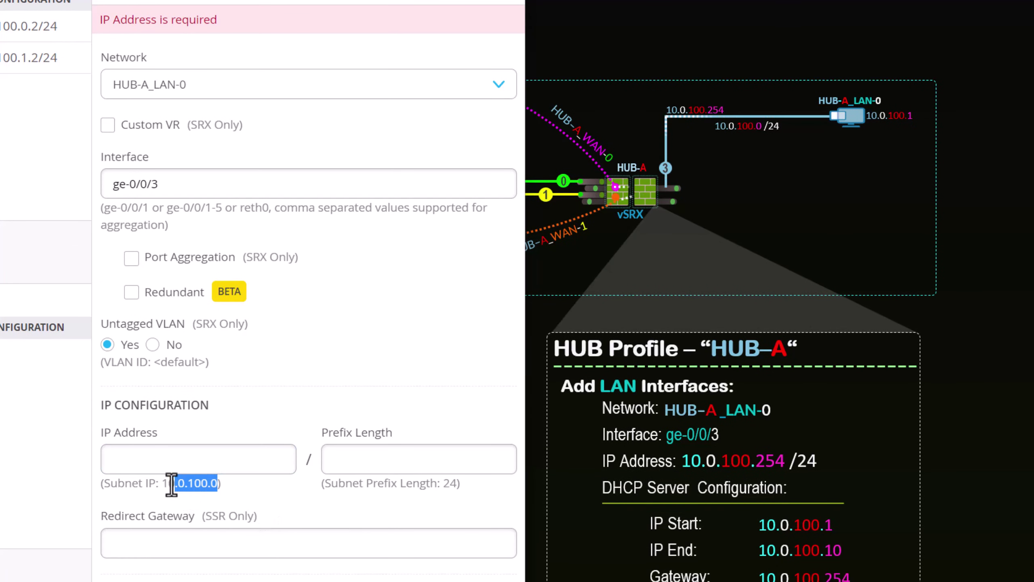
{"action": "left_click", "coordinate": [158, 460]}
{"action": "key", "text": "ctrl+v"}
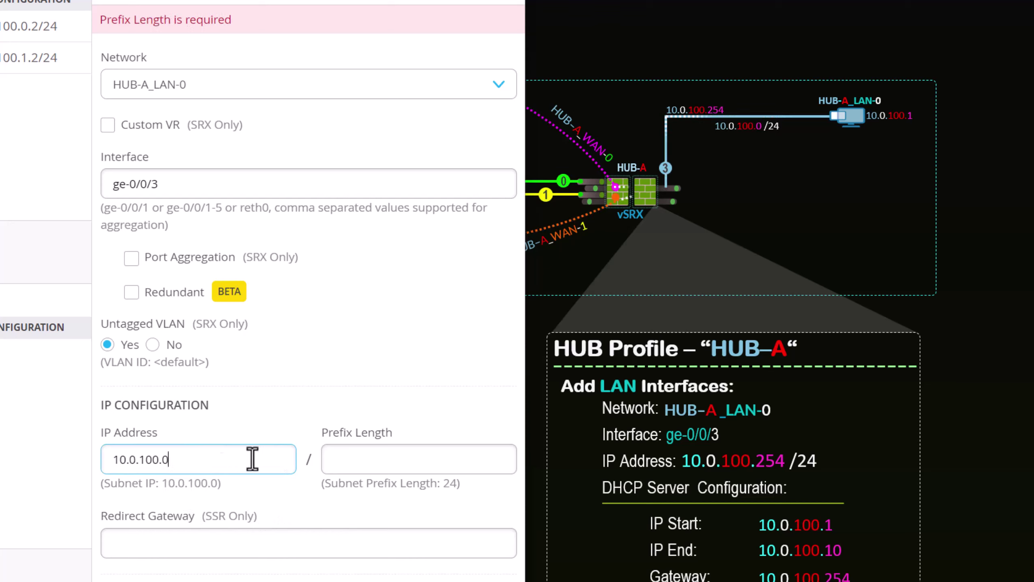
{"action": "key", "text": "BackSpace"}
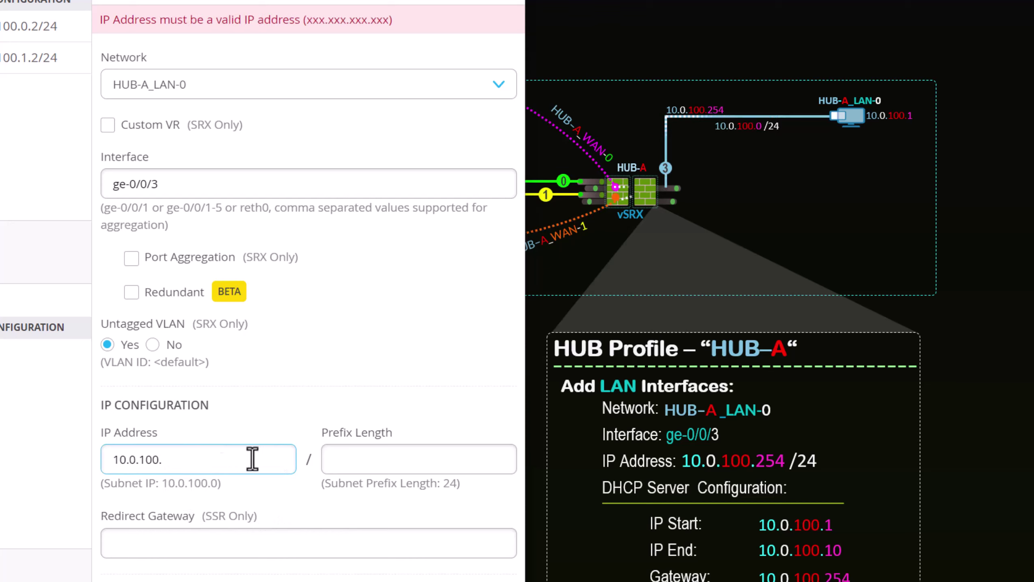
{"action": "type", "text": "254"}
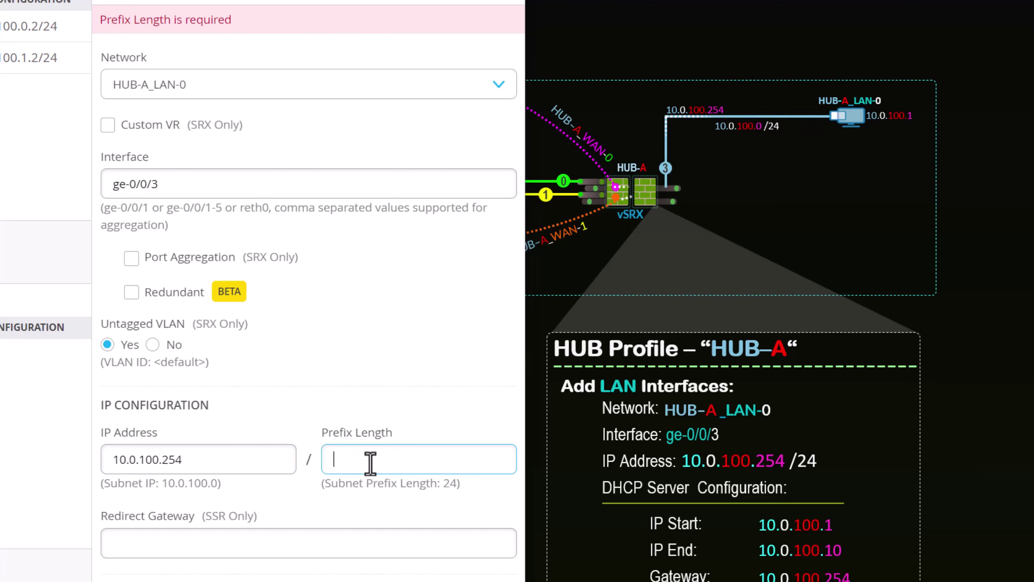
{"action": "type", "text": "24"}
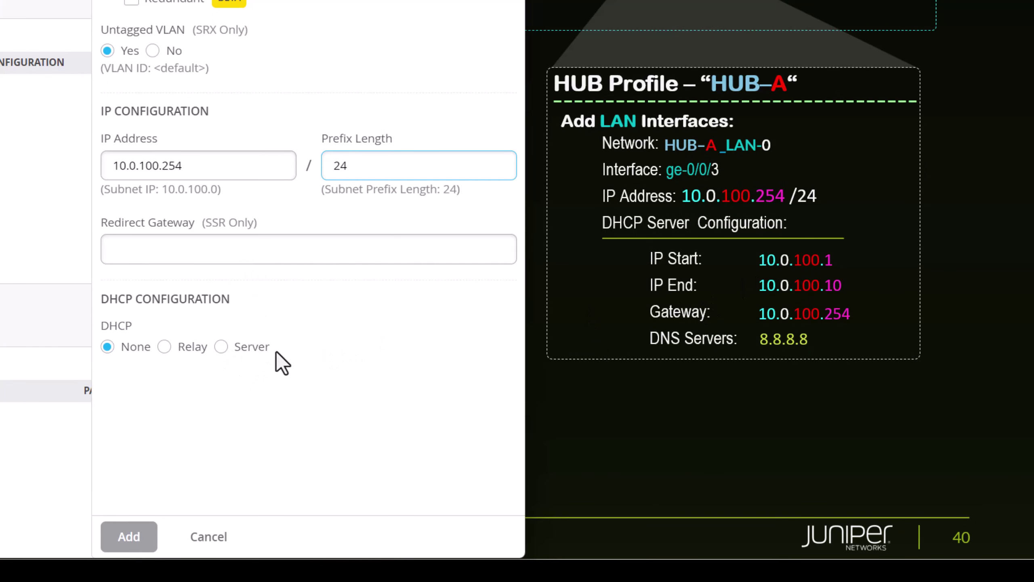
Set DHCP to Server for this LAN, with an address range from 10.0.100.1 to 10.0.100.10.
{"action": "left_click", "coordinate": [226, 347]}
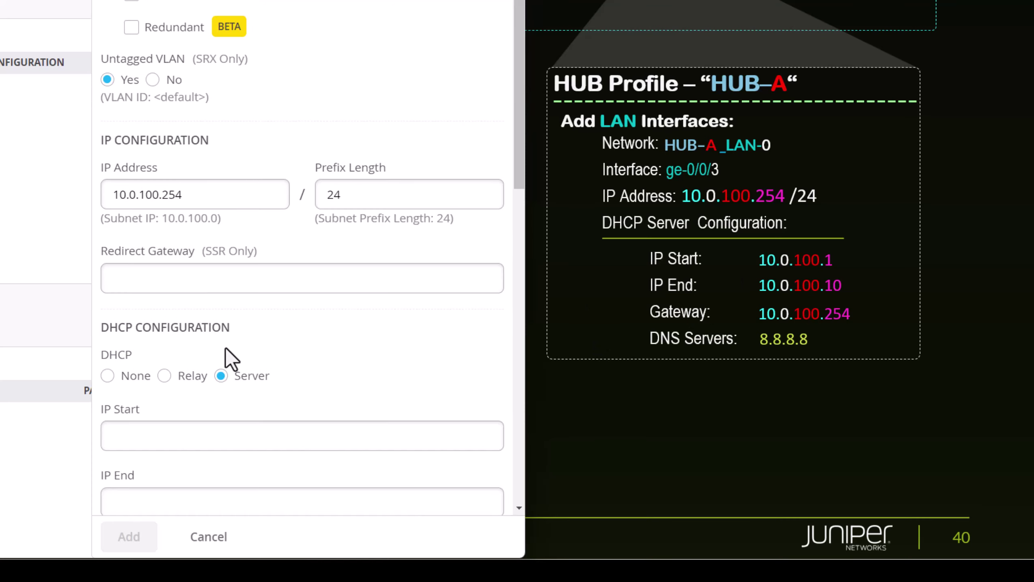
{"action": "scroll", "coordinate": [292, 346], "scroll_direction": "down", "scroll_amount": 8}
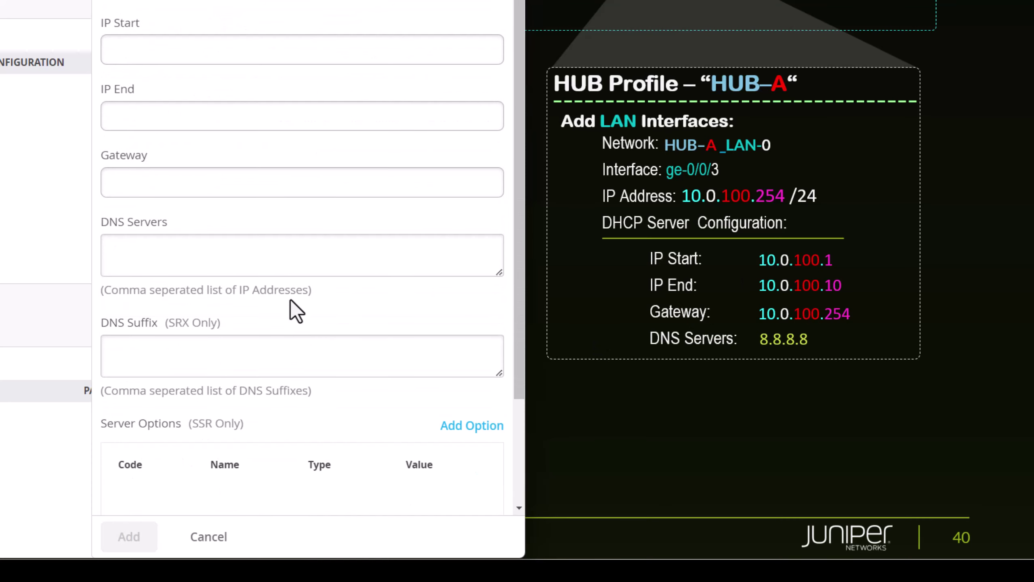
{"action": "scroll", "coordinate": [289, 295], "scroll_direction": "down", "scroll_amount": 2}
{"action": "left_click", "coordinate": [147, 63]}
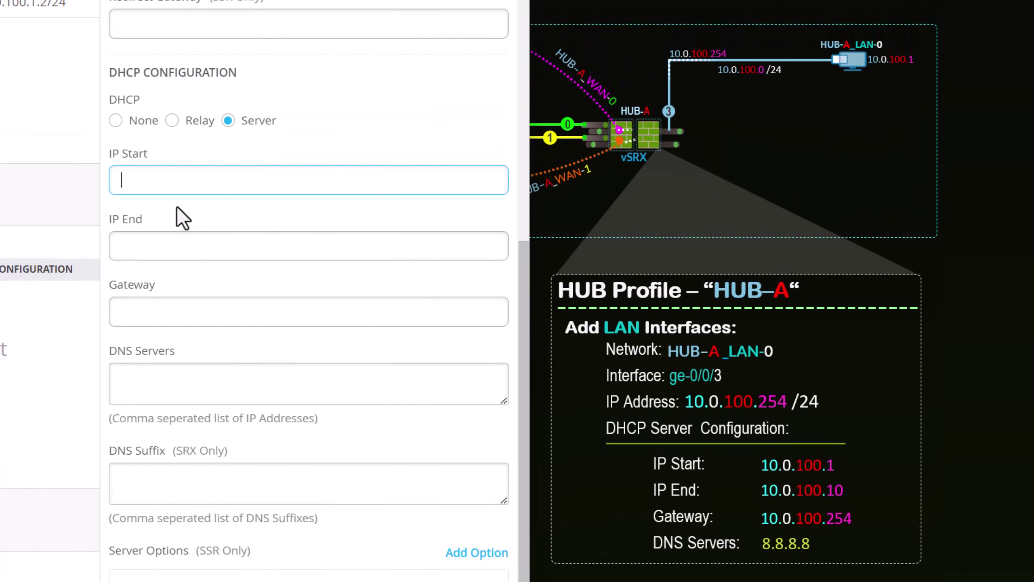
{"action": "type", "text": "10.0.100.0"}
{"action": "key", "text": "BackSpace"}
{"action": "type", "text": "1"}
{"action": "left_click", "coordinate": [157, 246]}
{"action": "type", "text": "10.0.100."}
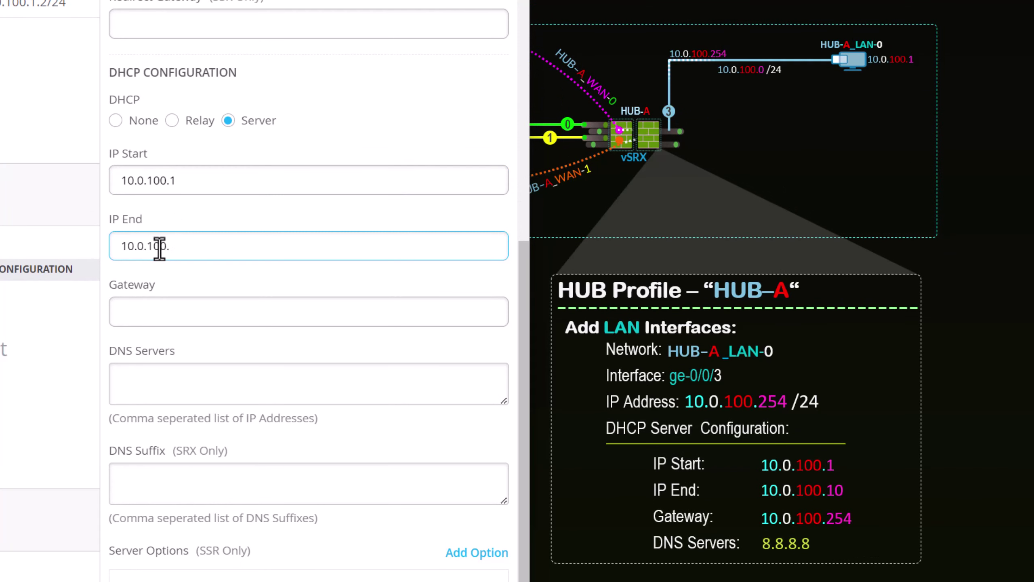
{"action": "type", "text": "10"}
Set the DHCP gateway to 10.0.100.254 and the DNS server to 8.8.8.8, and add the LAN to the hub profile.
{"action": "key", "text": "Tab"}
{"action": "type", "text": "10.0.100.25"}
{"action": "scroll", "coordinate": [160, 249], "scroll_direction": "down", "scroll_amount": 1}
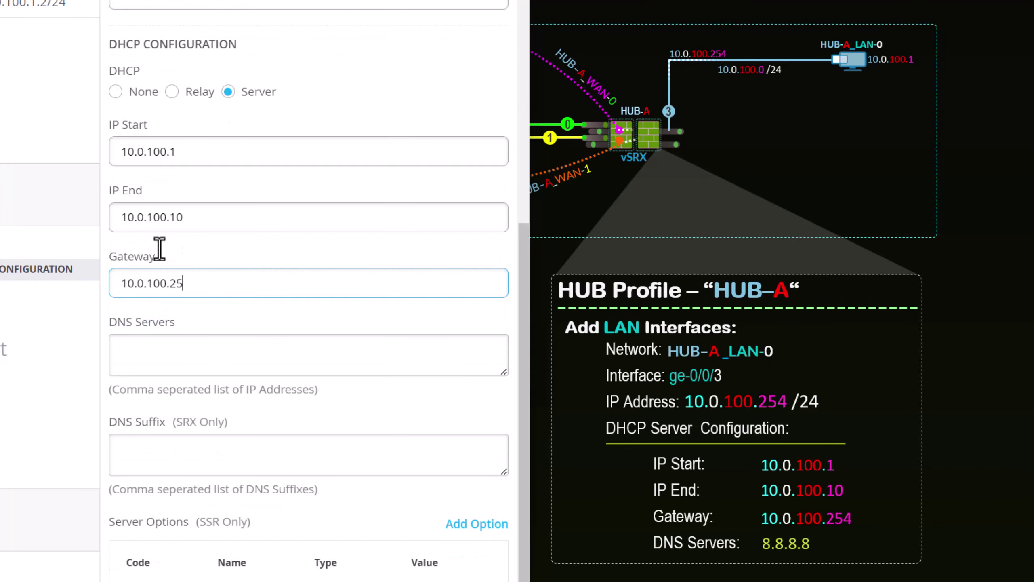
{"action": "type", "text": "4"}
{"action": "left_click", "coordinate": [237, 362]}
{"action": "type", "text": "8.8.8.8"}
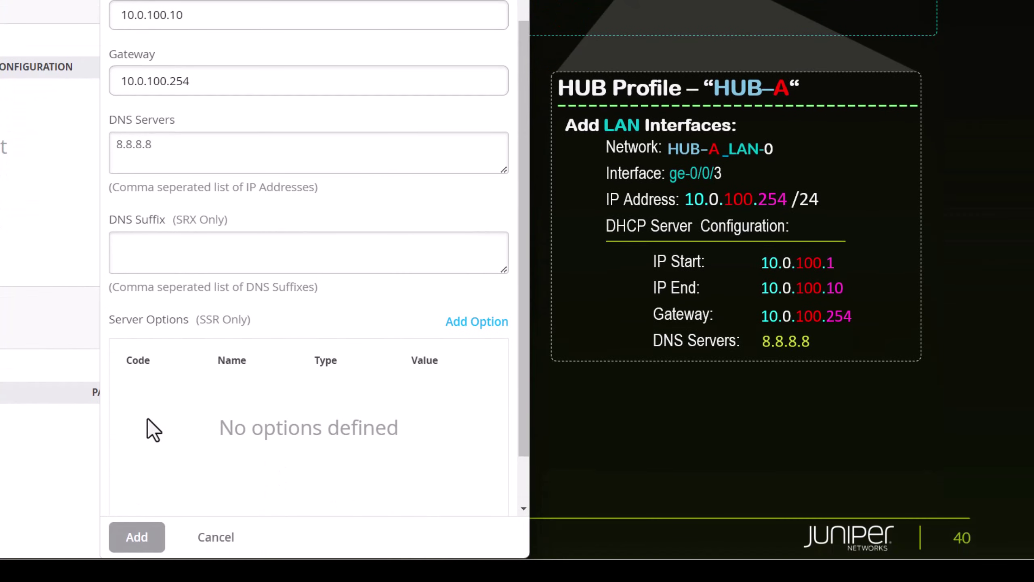
{"action": "left_click", "coordinate": [147, 540]}
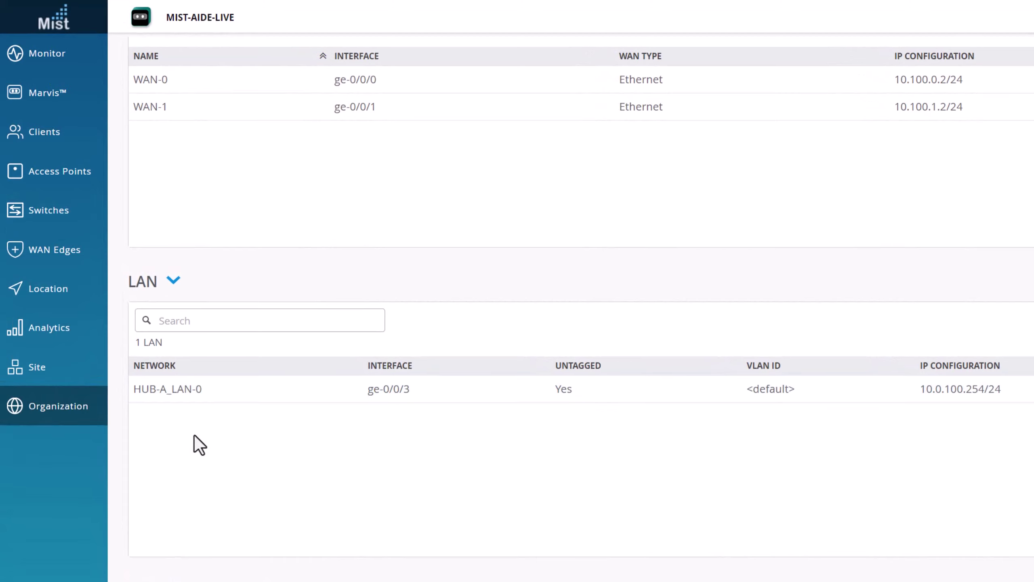
Save the HUB_A hub profile with its new LAN.
{"action": "scroll", "coordinate": [428, 485], "scroll_direction": "down", "scroll_amount": 1}
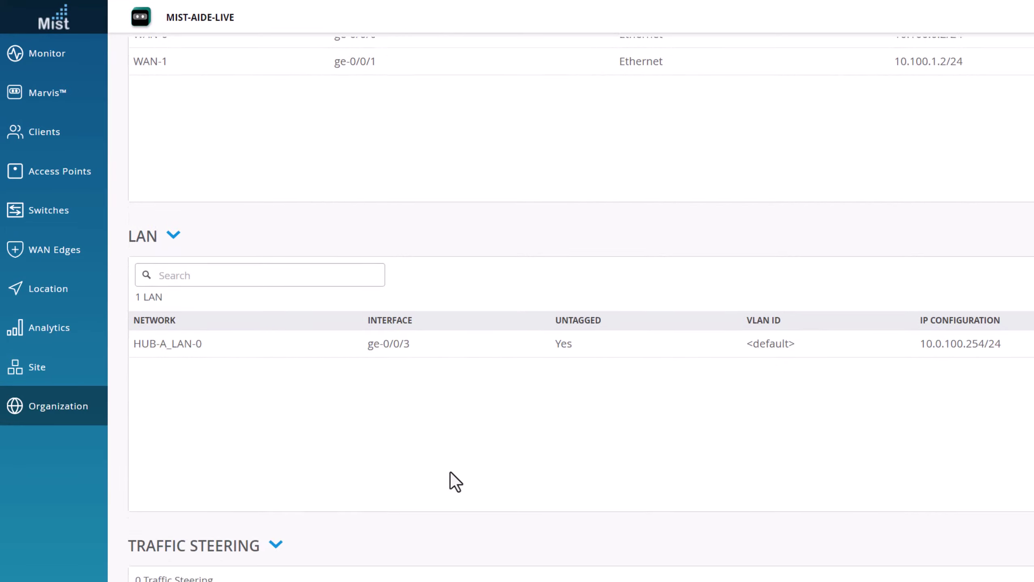
{"action": "scroll", "coordinate": [450, 472], "scroll_direction": "up", "scroll_amount": 10}
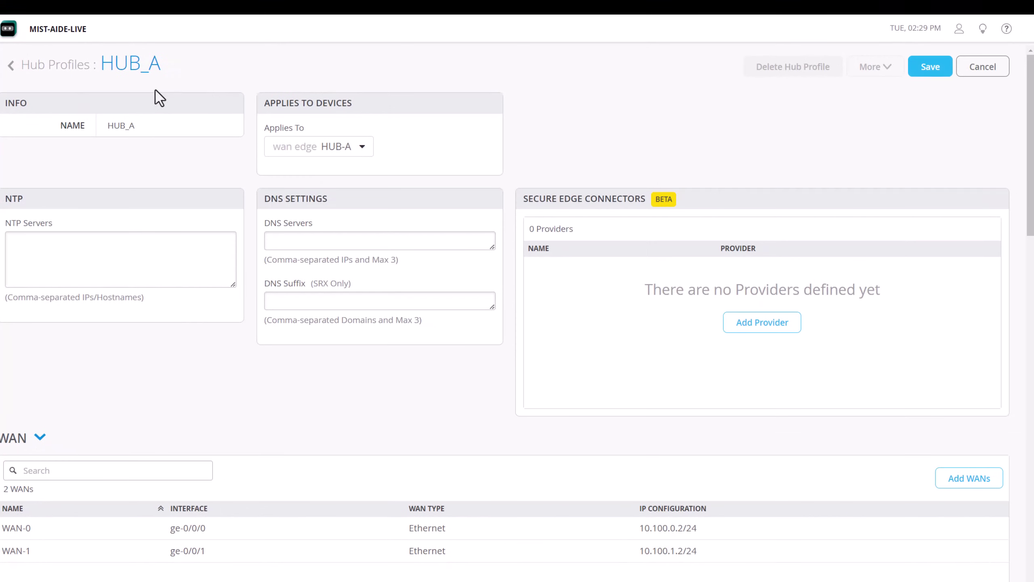
{"action": "left_click", "coordinate": [930, 74]}
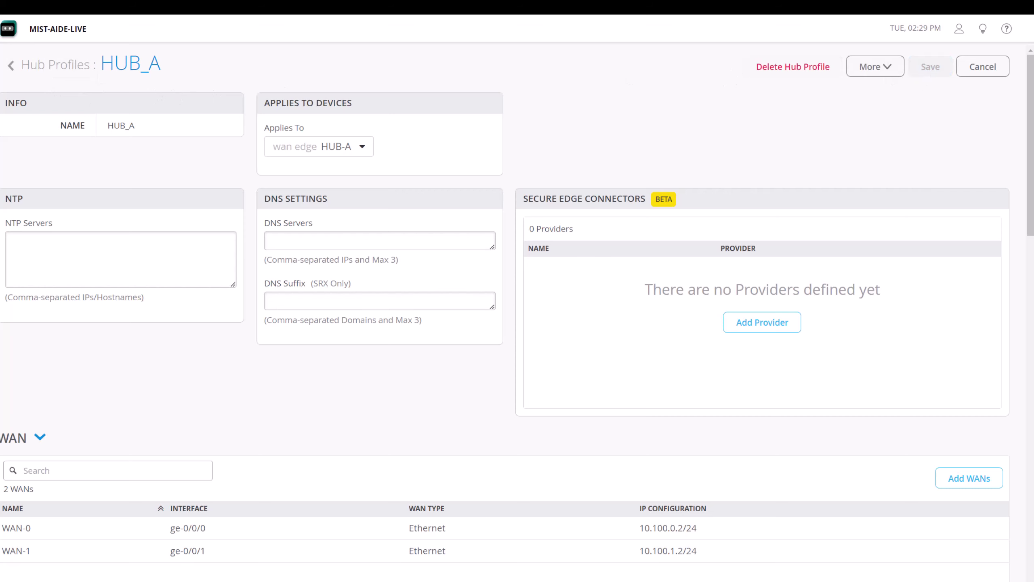
{"action": "scroll", "coordinate": [485, 572], "scroll_direction": "down", "scroll_amount": 4}
{"action": "scroll", "coordinate": [406, 573], "scroll_direction": "down", "scroll_amount": 1}
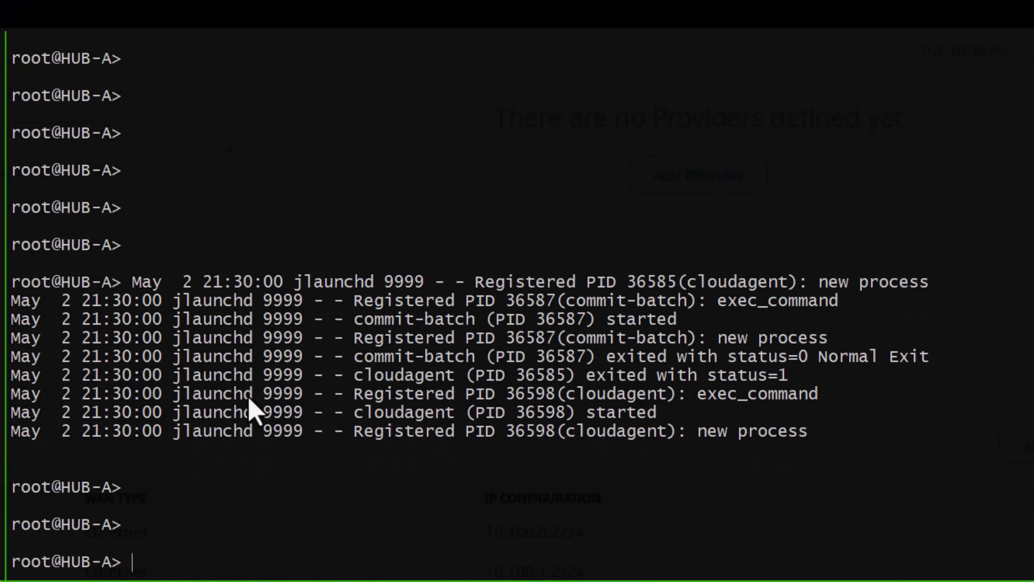
In the HUB-A terminal, run "show configuration interfaces" and page through to the ge-0/0/3 LAN interface configuration.
{"action": "type", "text": "show oncf"}
{"action": "key", "text": "Return"}
{"action": "key", "text": "BackSpace"}
{"action": "key", "text": "BackSpace"}
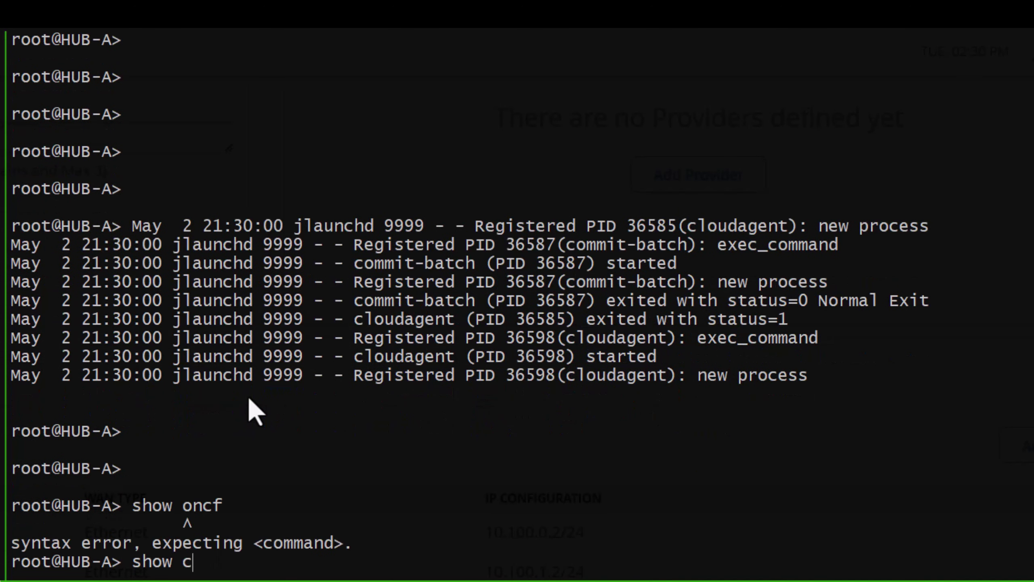
{"action": "type", "text": "onfiguration |"}
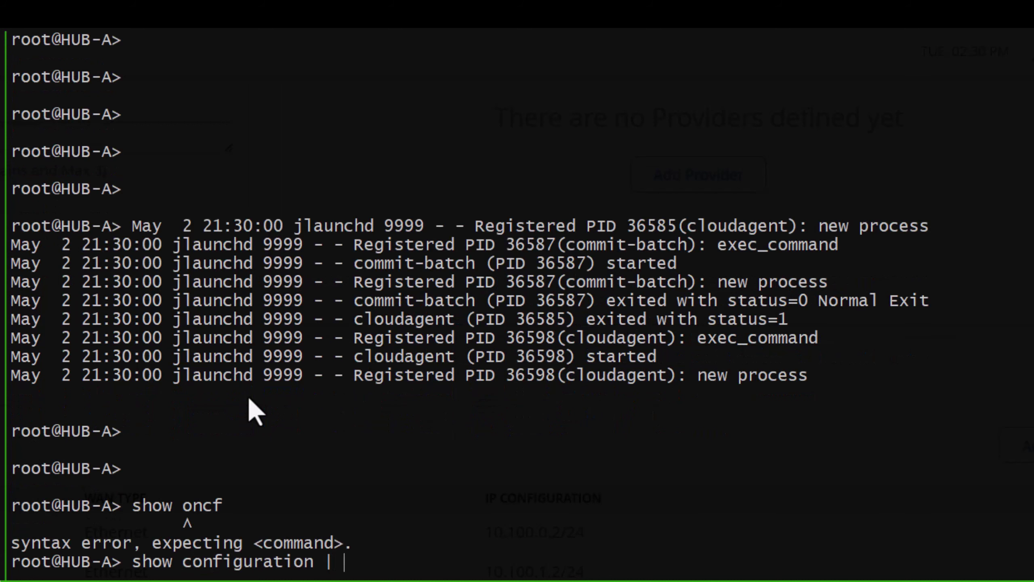
{"action": "type", "text": "interfaces"}
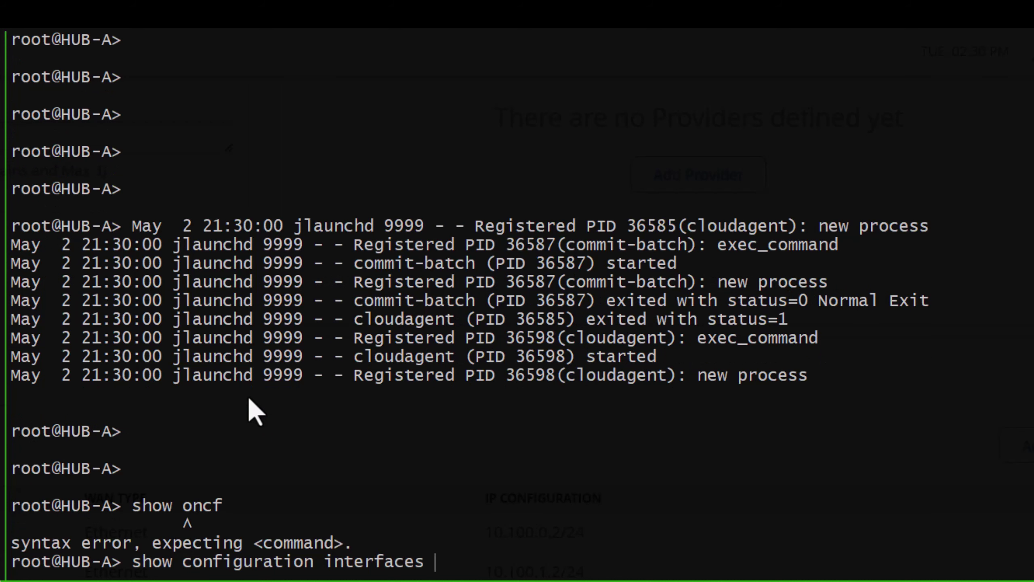
{"action": "key", "text": "Return"}
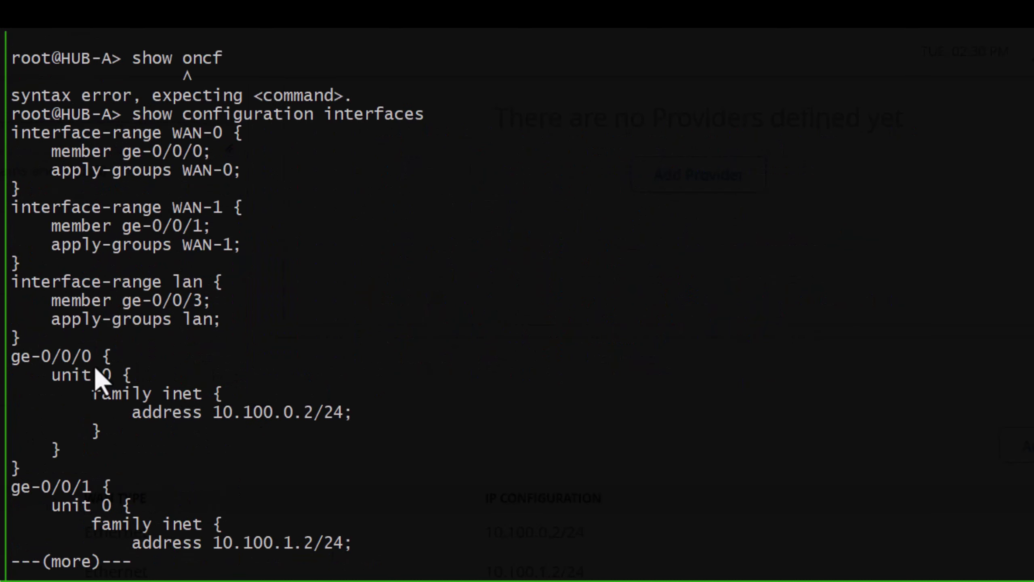
{"action": "key", "text": "space"}
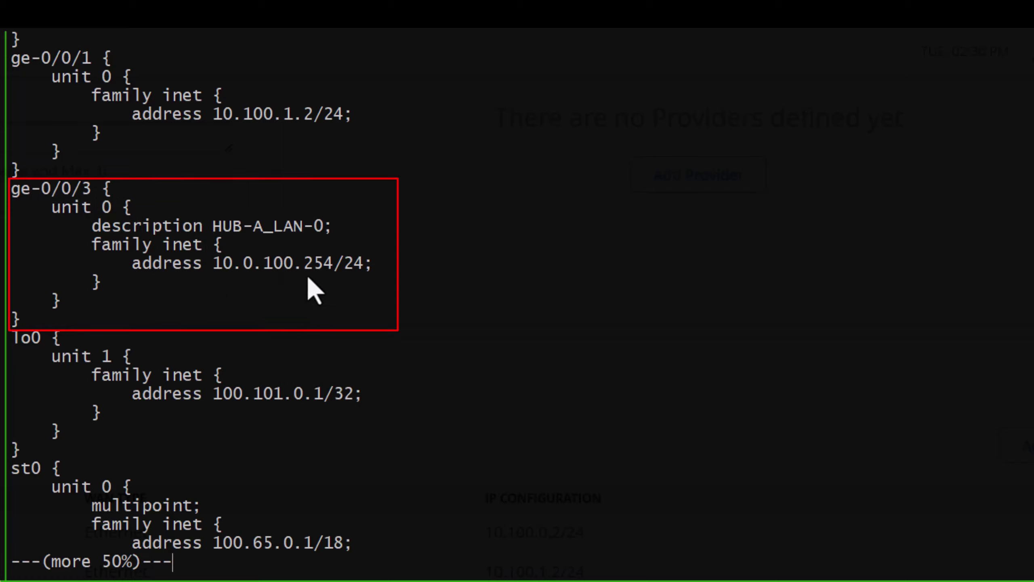
{"action": "key", "text": "q"}
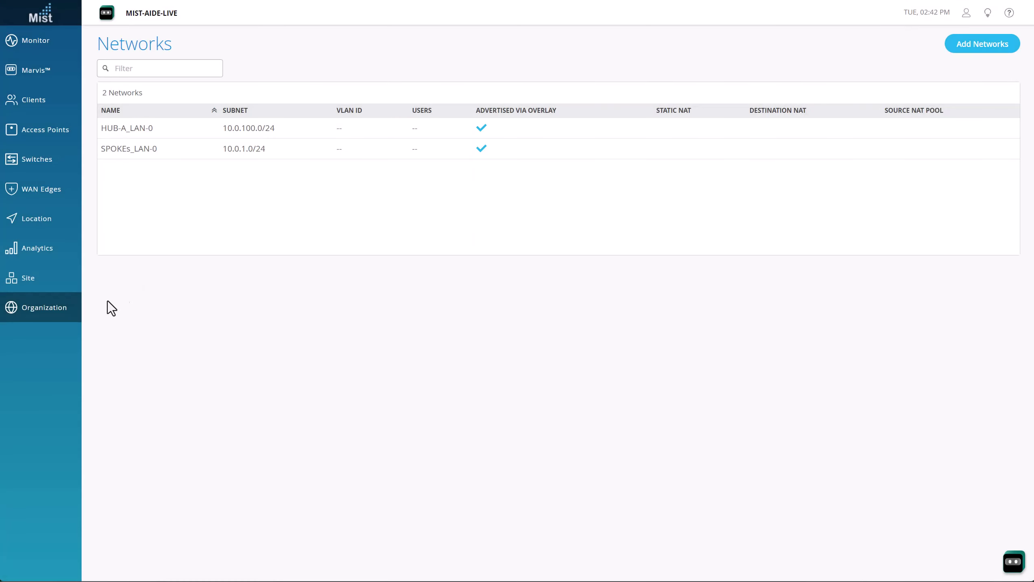
Back in Mist, open the SPOKEs WAN edge template and go to its LAN section.
{"action": "left_click", "coordinate": [67, 313]}
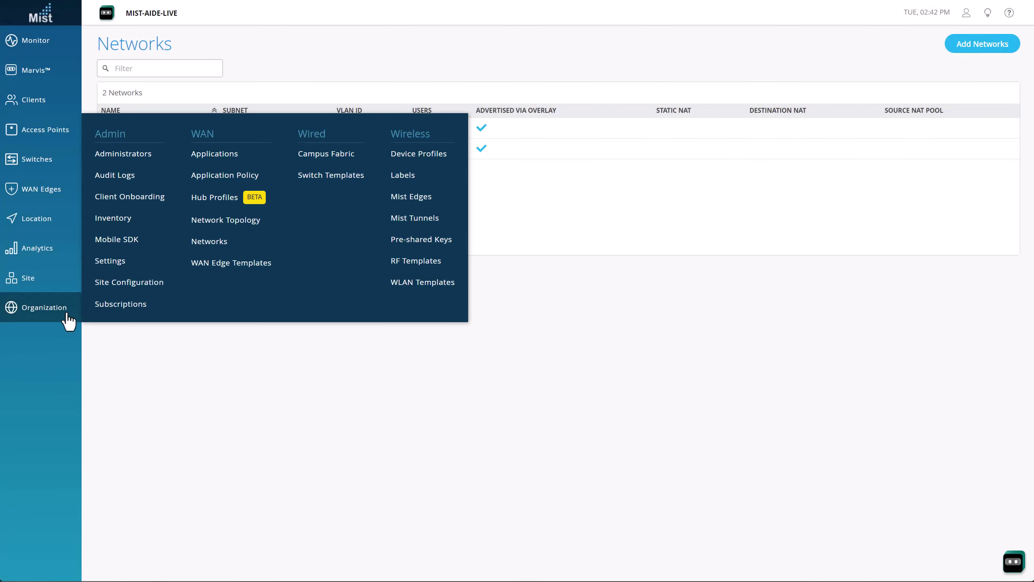
{"action": "left_click", "coordinate": [240, 269]}
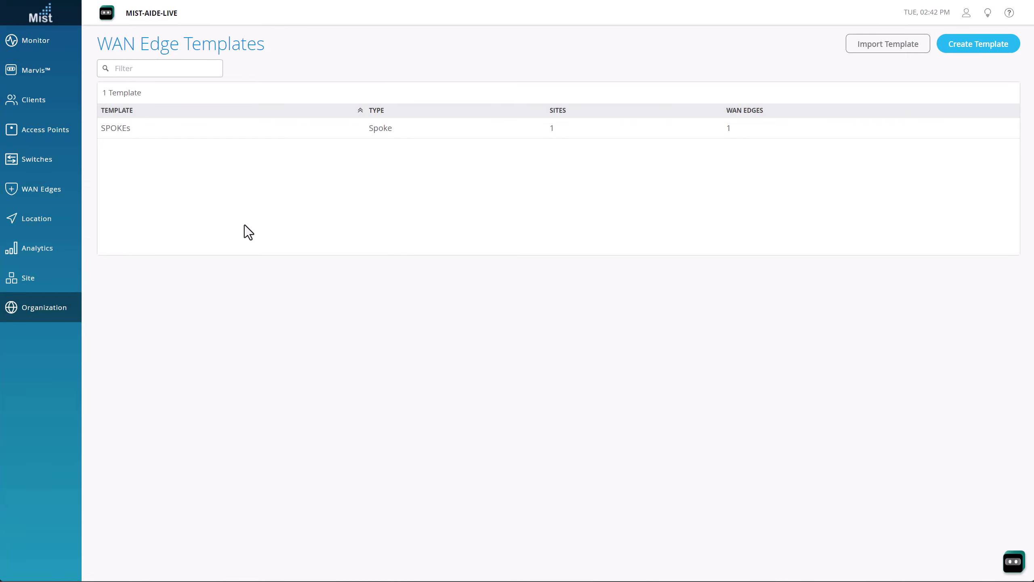
{"action": "left_click", "coordinate": [272, 133]}
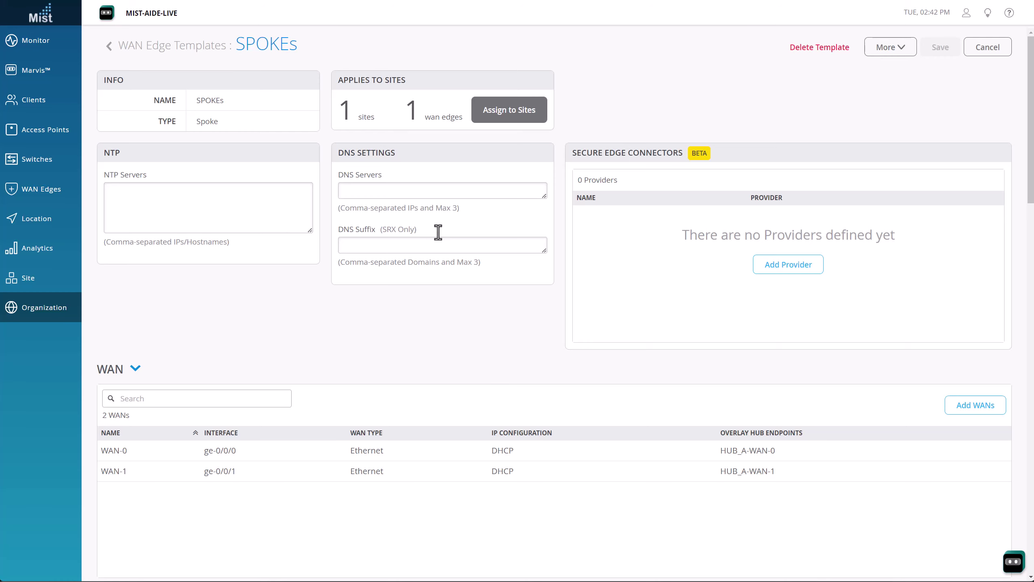
{"action": "scroll", "coordinate": [461, 332], "scroll_direction": "down", "scroll_amount": 1}
{"action": "scroll", "coordinate": [462, 332], "scroll_direction": "down", "scroll_amount": 1}
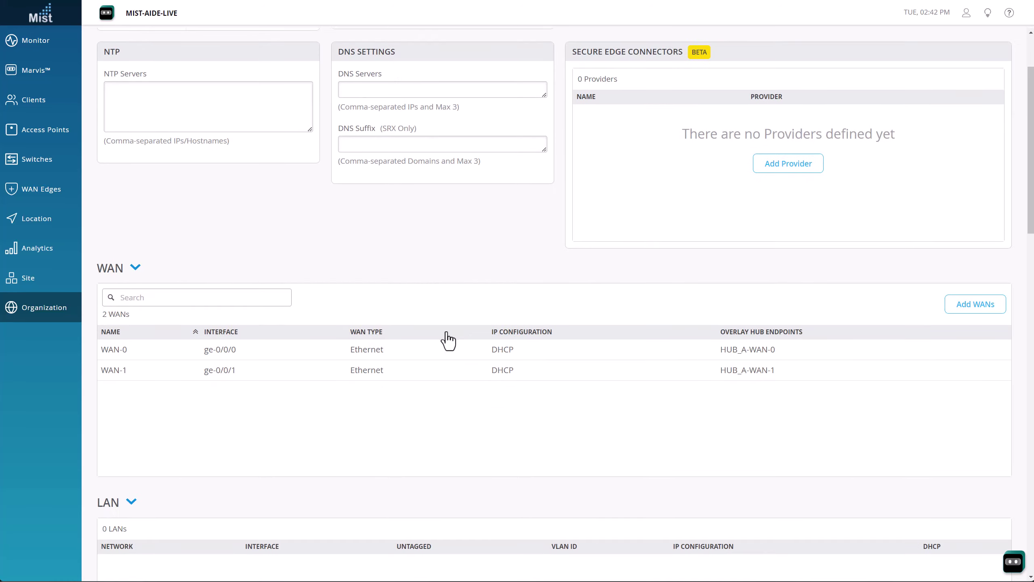
{"action": "scroll", "coordinate": [446, 339], "scroll_direction": "down", "scroll_amount": 2}
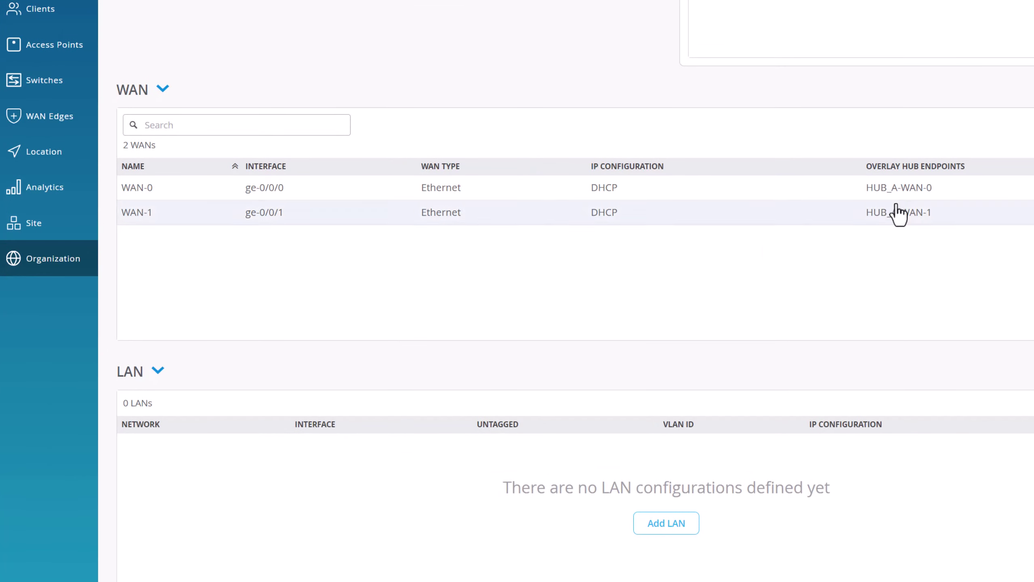
{"action": "scroll", "coordinate": [717, 285], "scroll_direction": "down", "scroll_amount": 3}
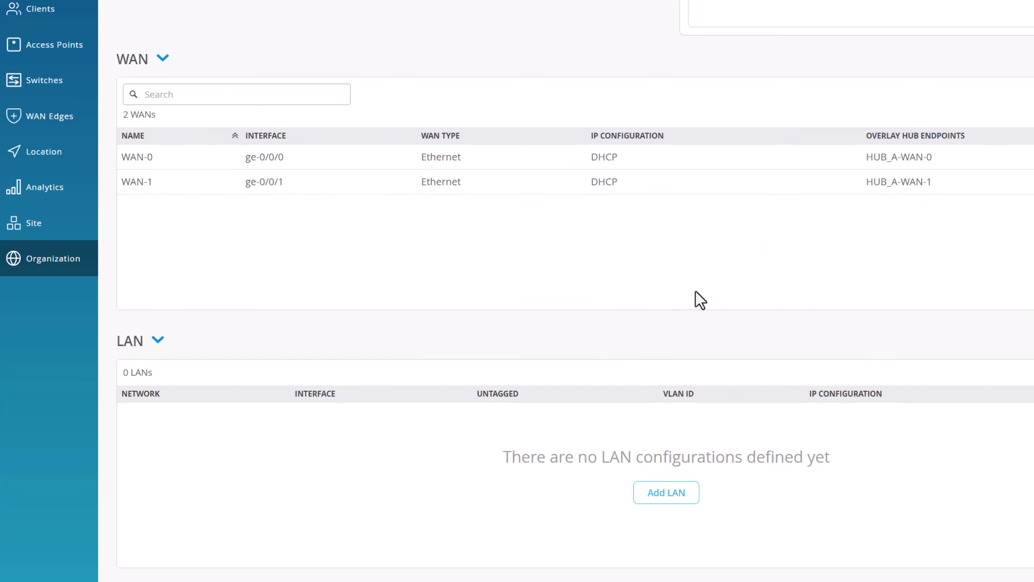
{"action": "scroll", "coordinate": [606, 202], "scroll_direction": "down", "scroll_amount": 3}
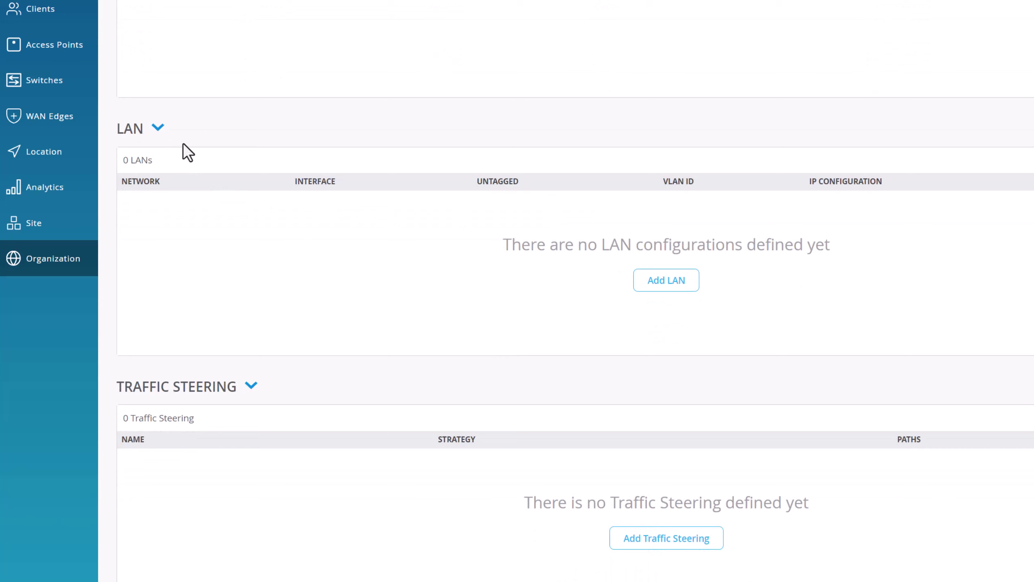
Start a new LAN in the SPOKEs template with network SPOKEs_LAN-0, interface ge-0/0/2 and untagged VLAN enabled.
{"action": "left_click", "coordinate": [665, 289]}
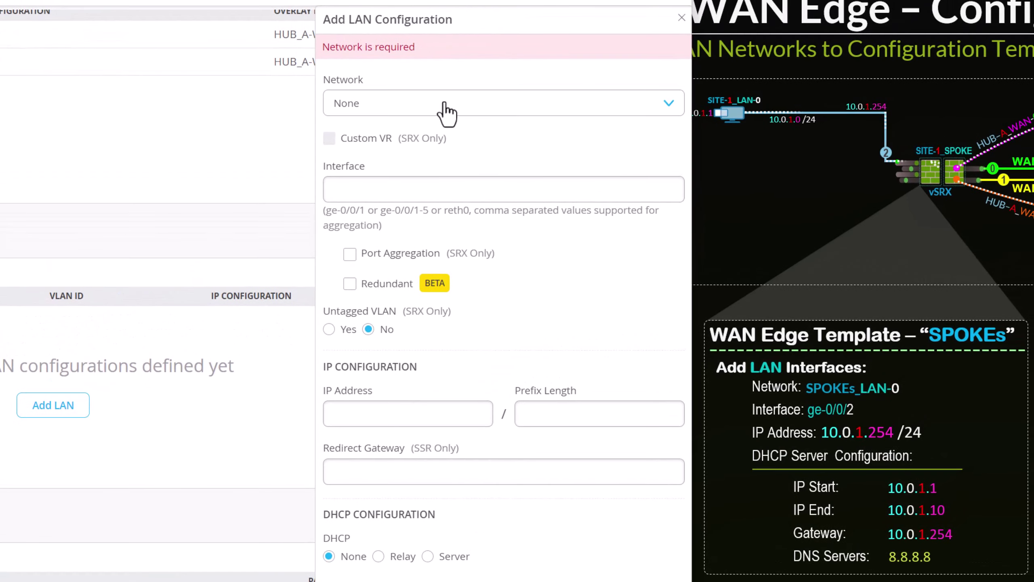
{"action": "left_click", "coordinate": [451, 109]}
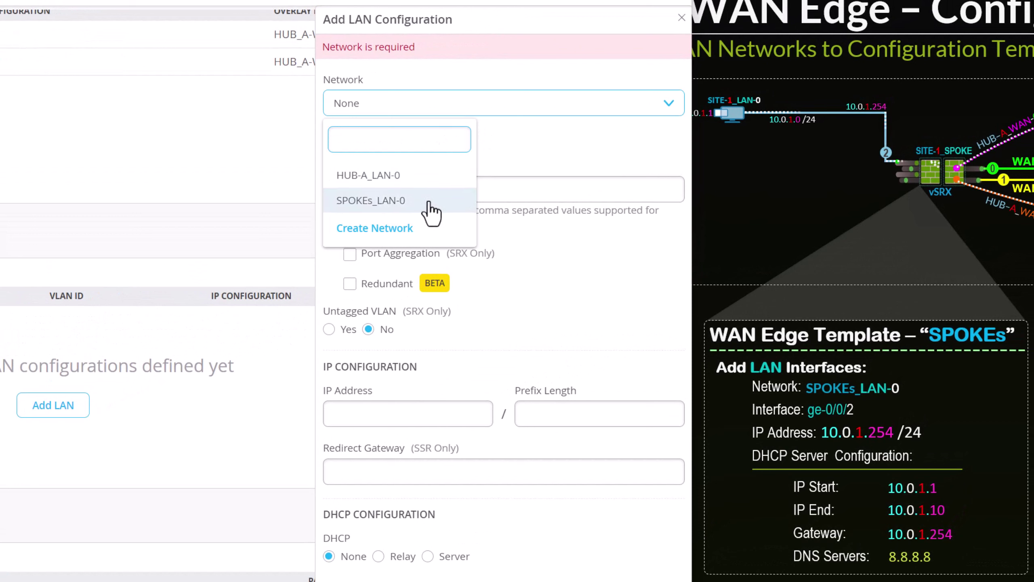
{"action": "left_click", "coordinate": [377, 204]}
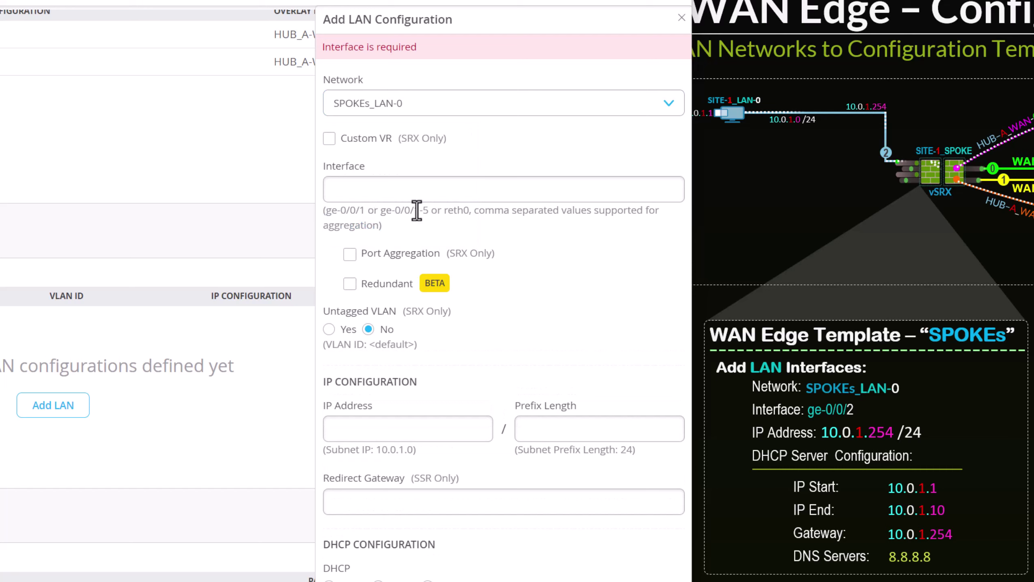
{"action": "left_click", "coordinate": [407, 188]}
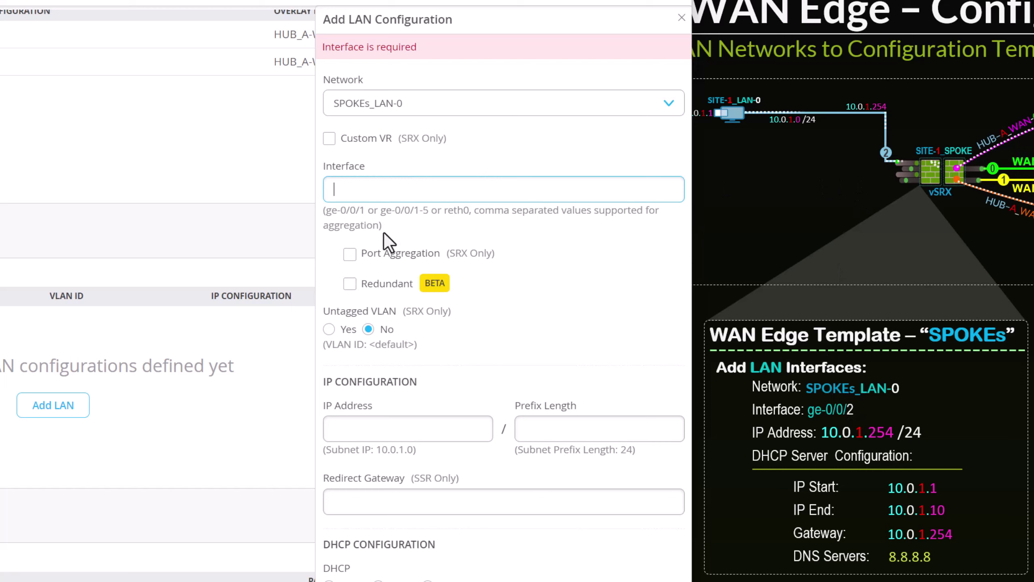
{"action": "type", "text": "ge-0/0/2"}
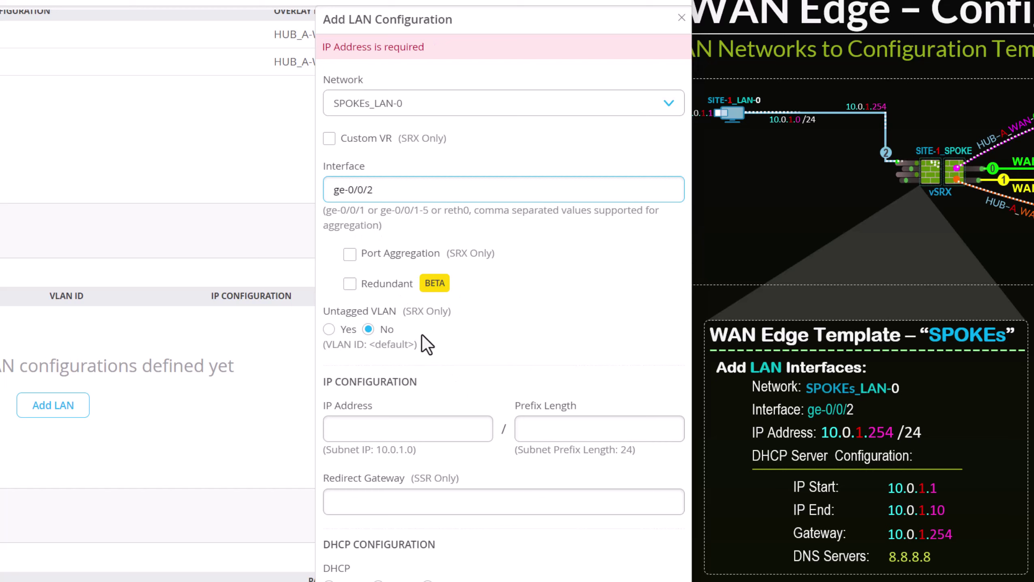
{"action": "left_click", "coordinate": [333, 334]}
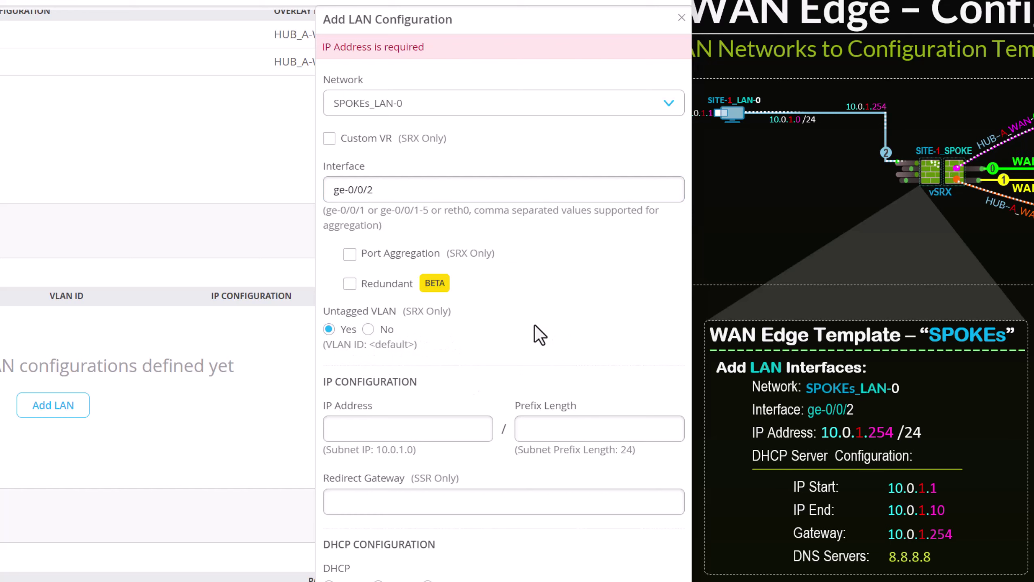
Set the LAN's IP address to 10.0.1.254 with a prefix length of 24.
{"action": "left_click", "coordinate": [417, 422]}
{"action": "left_click_drag", "start_coordinate": [376, 449], "coordinate": [408, 451]}
{"action": "key", "text": "ctrl+c"}
{"action": "left_click", "coordinate": [376, 428]}
{"action": "key", "text": "ctrl+v"}
{"action": "type", "text": "254"}
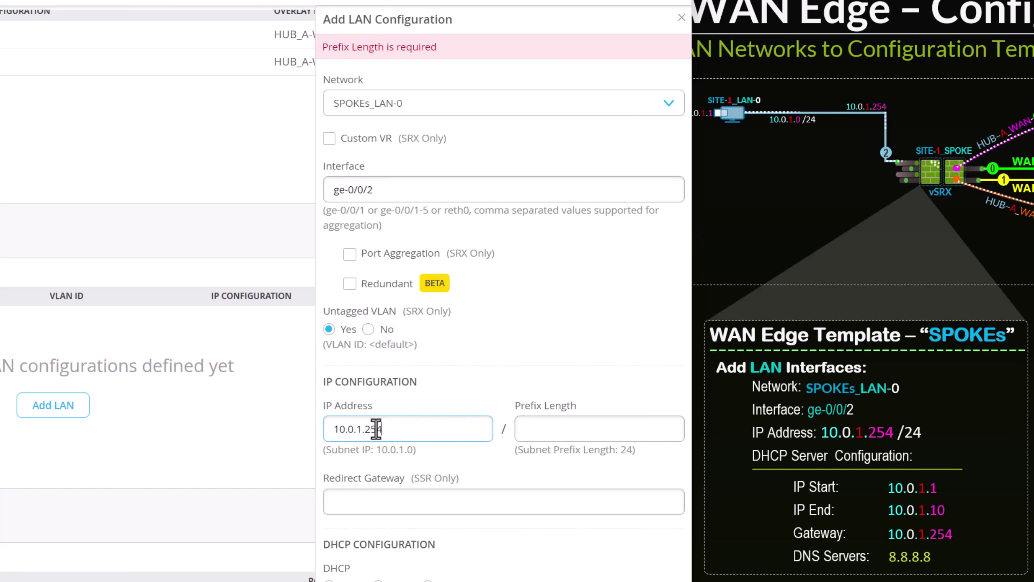
{"action": "left_click", "coordinate": [565, 429]}
{"action": "type", "text": "24"}
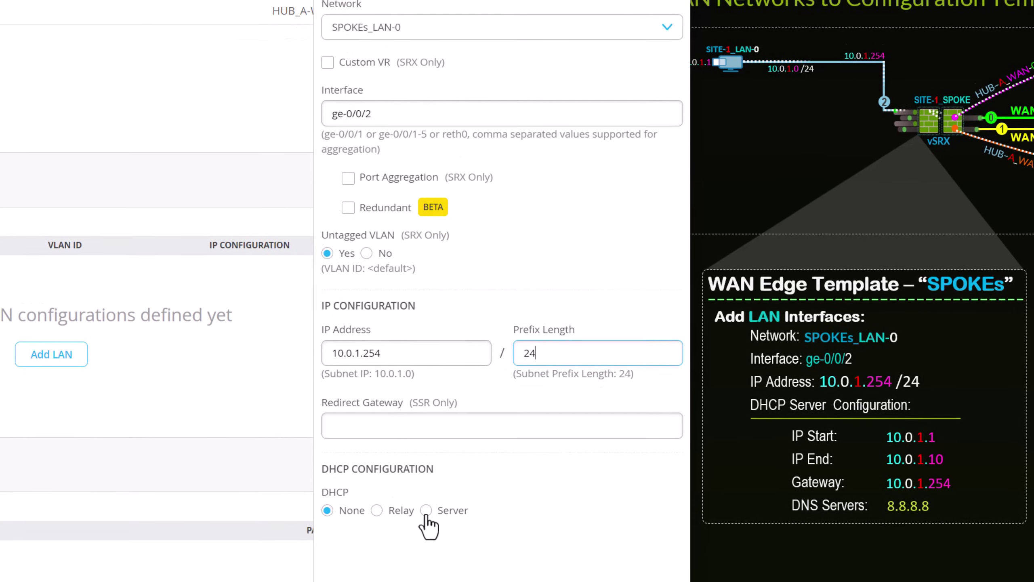
Set DHCP to Server for this LAN, with an address range from 10.0.1.1 to 10.0.1.10.
{"action": "left_click", "coordinate": [426, 510]}
{"action": "scroll", "coordinate": [509, 443], "scroll_direction": "down", "scroll_amount": 8}
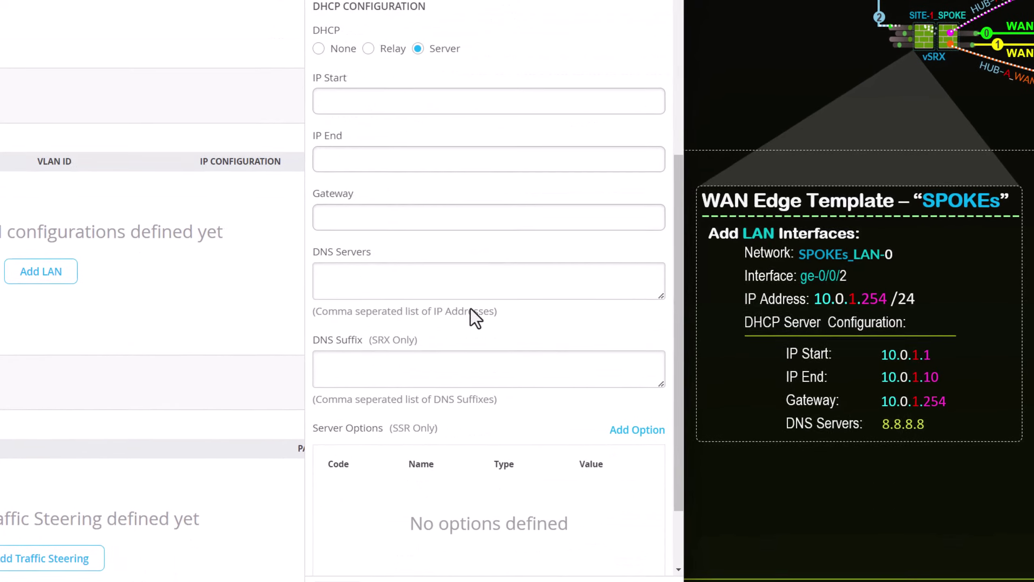
{"action": "left_click", "coordinate": [361, 101]}
{"action": "type", "text": "10.0.1.1"}
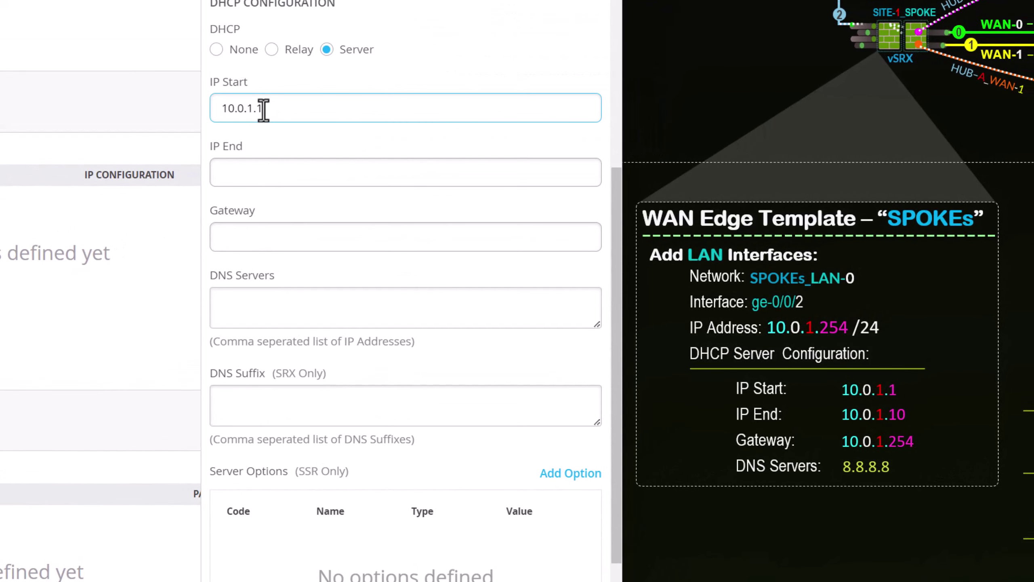
{"action": "key", "text": "Tab"}
{"action": "type", "text": "10.0.1."}
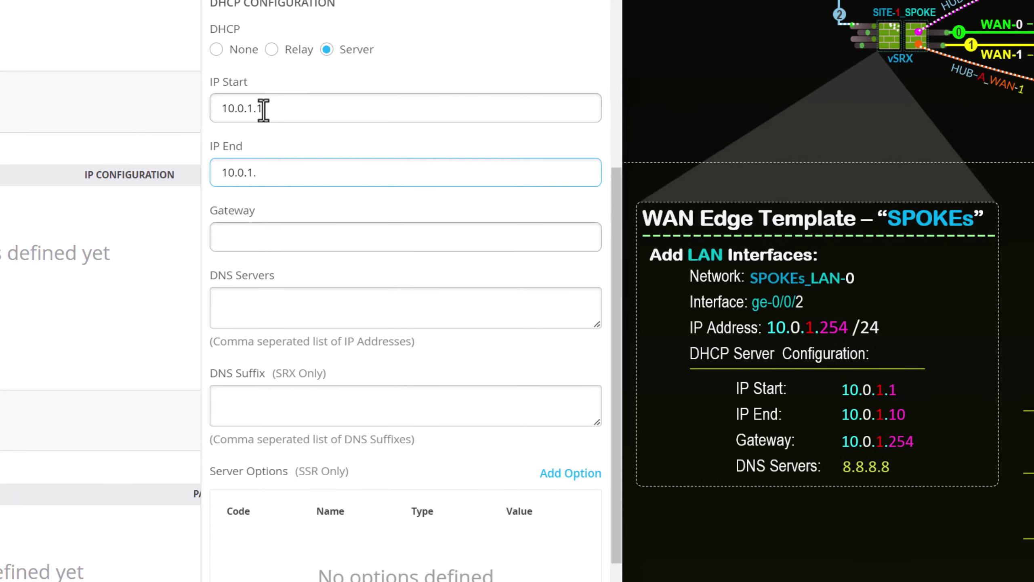
{"action": "type", "text": "010"}
Set the DHCP gateway to 10.0.1.254 and the DNS server to 8.8.8.8, and add the LAN to the template.
{"action": "key", "text": "Tab"}
{"action": "type", "text": "10.0.1.0"}
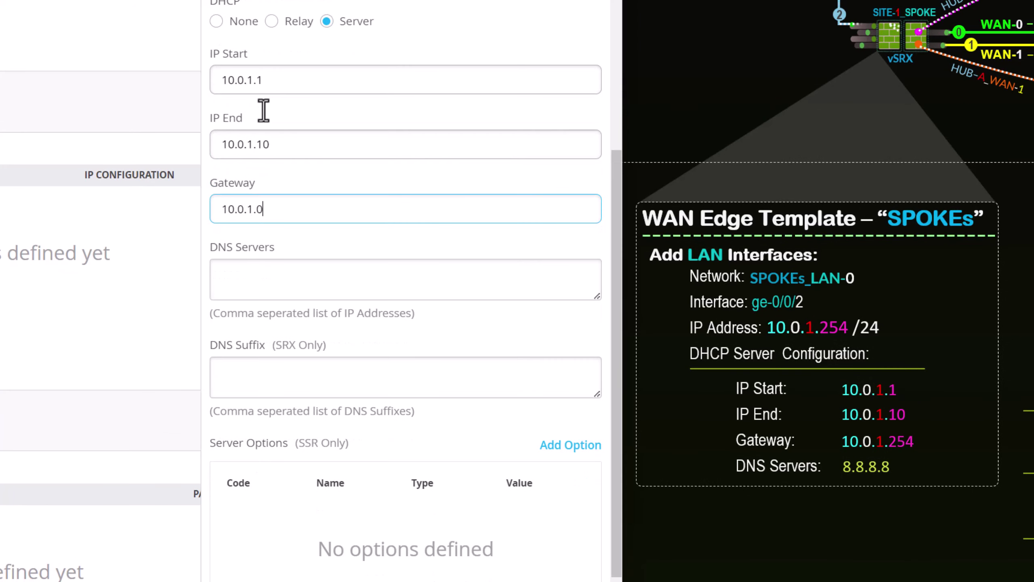
{"action": "key", "text": "BackSpace"}
{"action": "type", "text": "254"}
{"action": "type", "text": "8.8.8.8"}
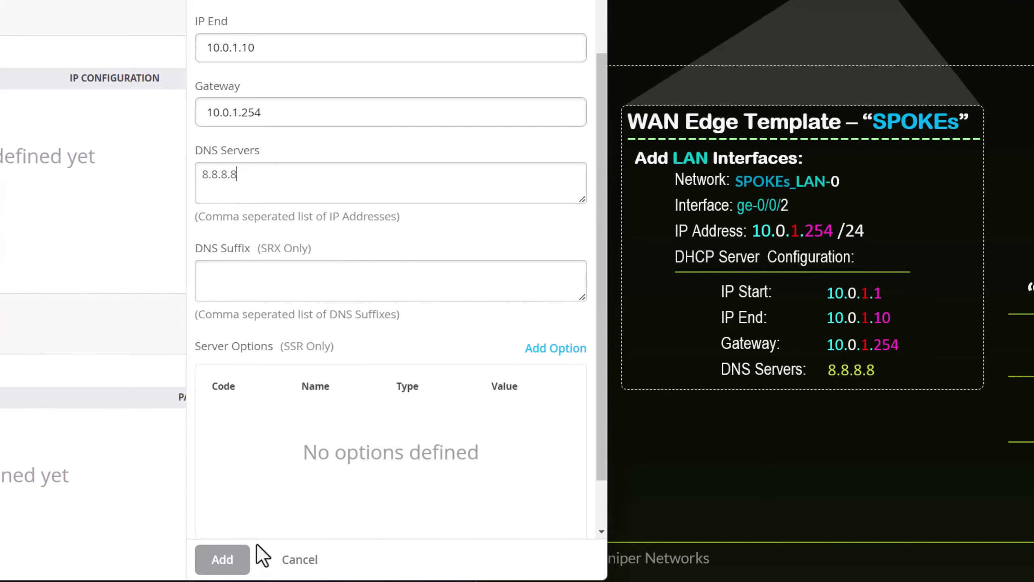
{"action": "left_click", "coordinate": [237, 562]}
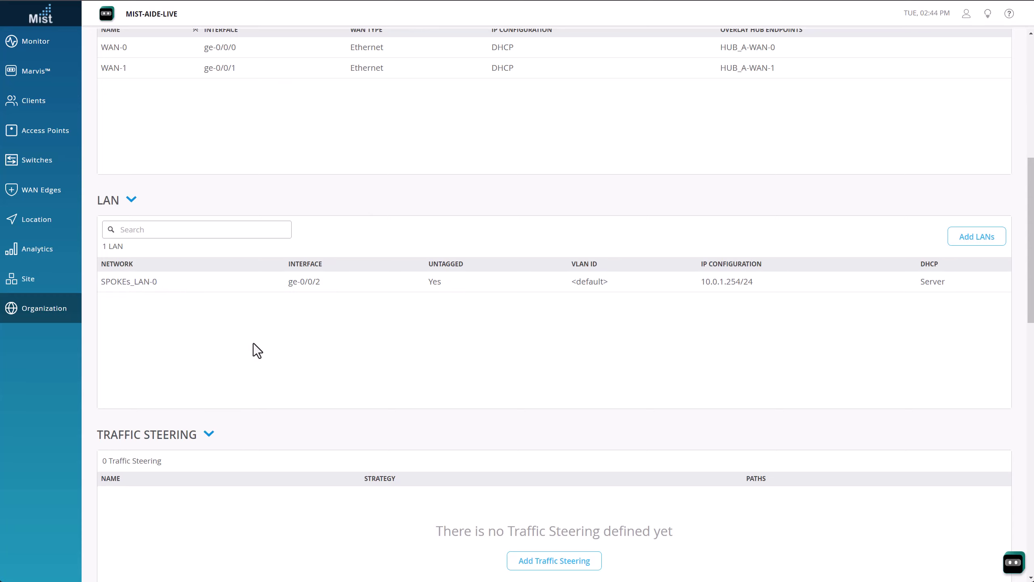
Save the SPOKEs WAN edge template with its new LAN.
{"action": "scroll", "coordinate": [259, 351], "scroll_direction": "up", "scroll_amount": 10}
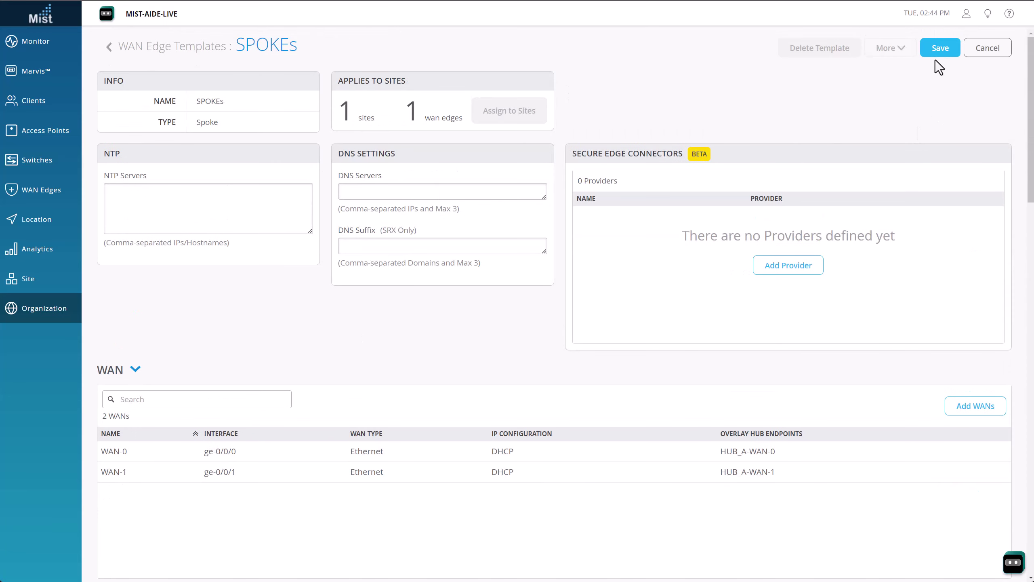
{"action": "left_click", "coordinate": [938, 57]}
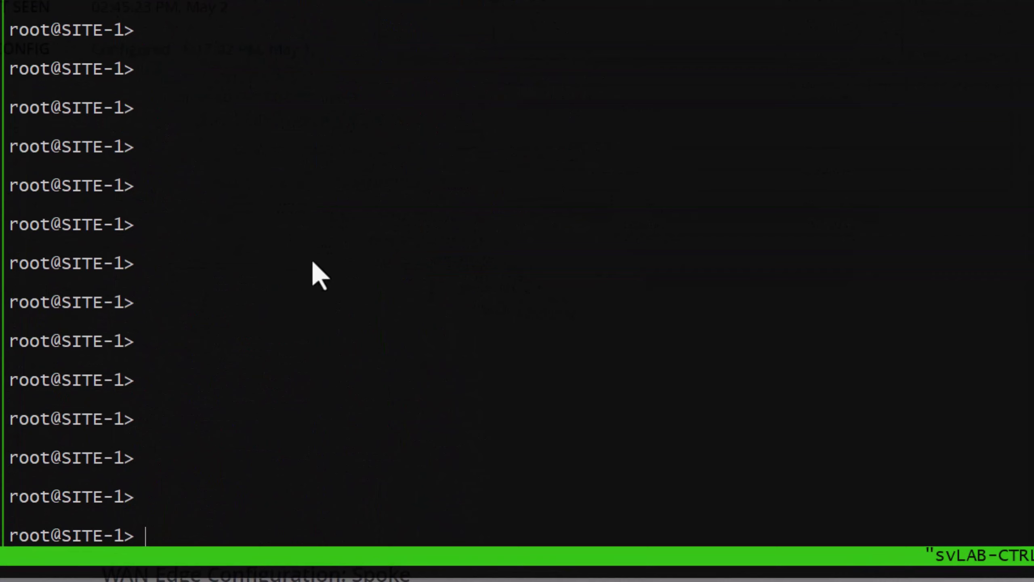
In the SITE-1 terminal, run "show configuration interfaces" and page through the output to check the LAN interface configuration.
{"action": "type", "text": "show configuration interfaces t"}
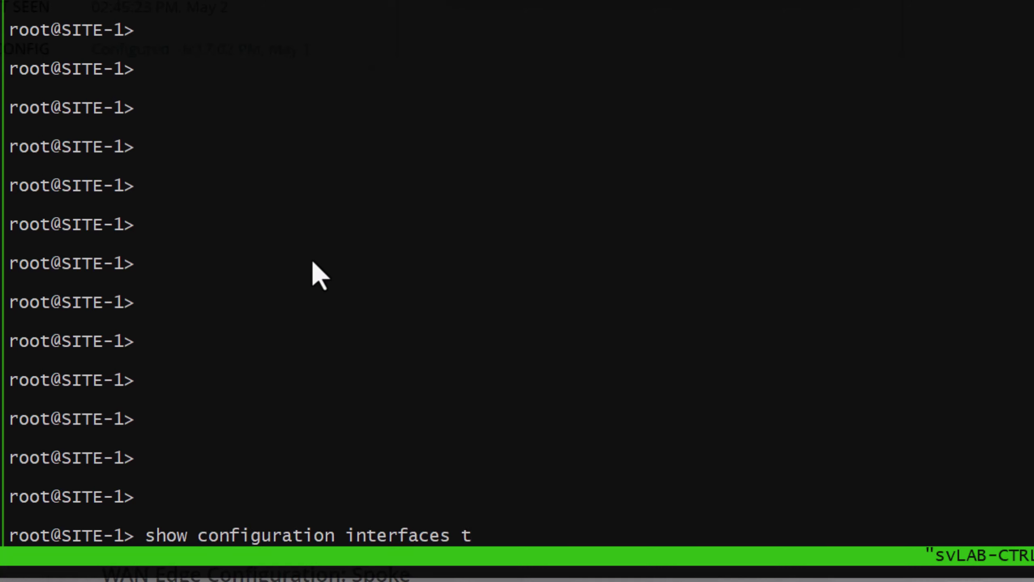
{"action": "key", "text": "BackSpace"}
{"action": "key", "text": "Return"}
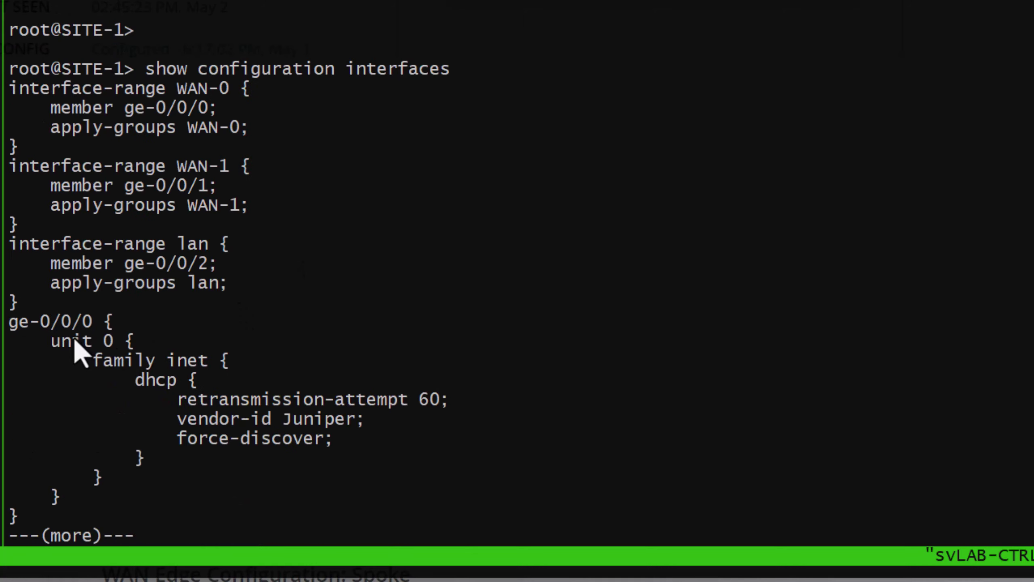
{"action": "key", "text": "space"}
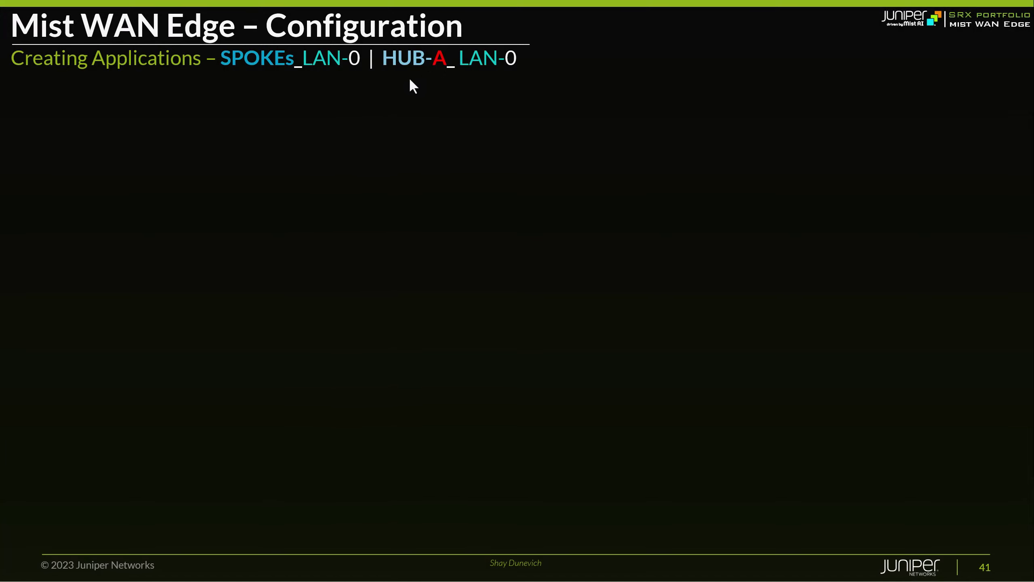
{"action": "left_click", "coordinate": [169, 112]}
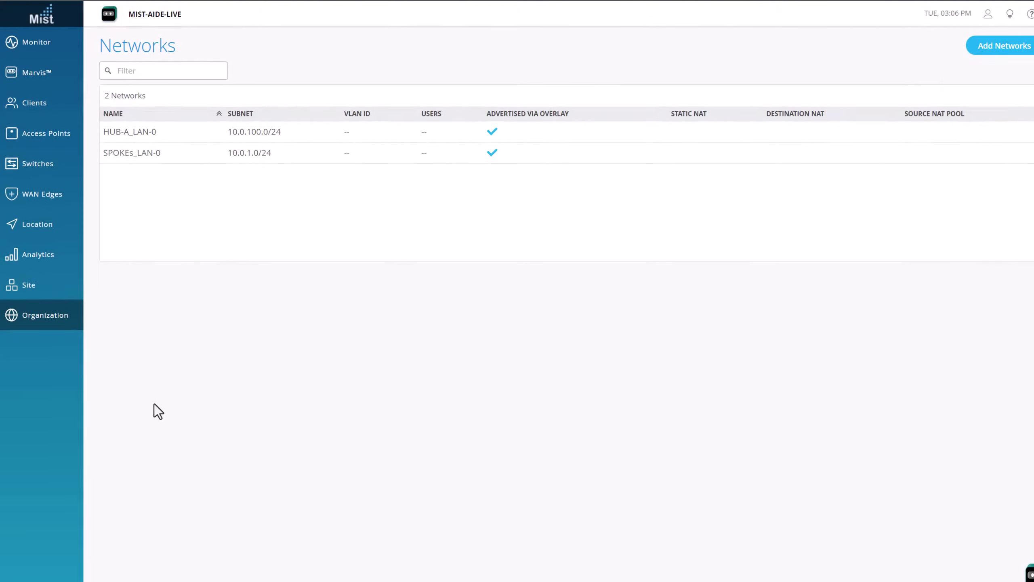
Back in Mist, go to the organization's WAN applications and start a new application named SPOKEs_LAN-0.
{"action": "mouse_move", "coordinate": [61, 407]}
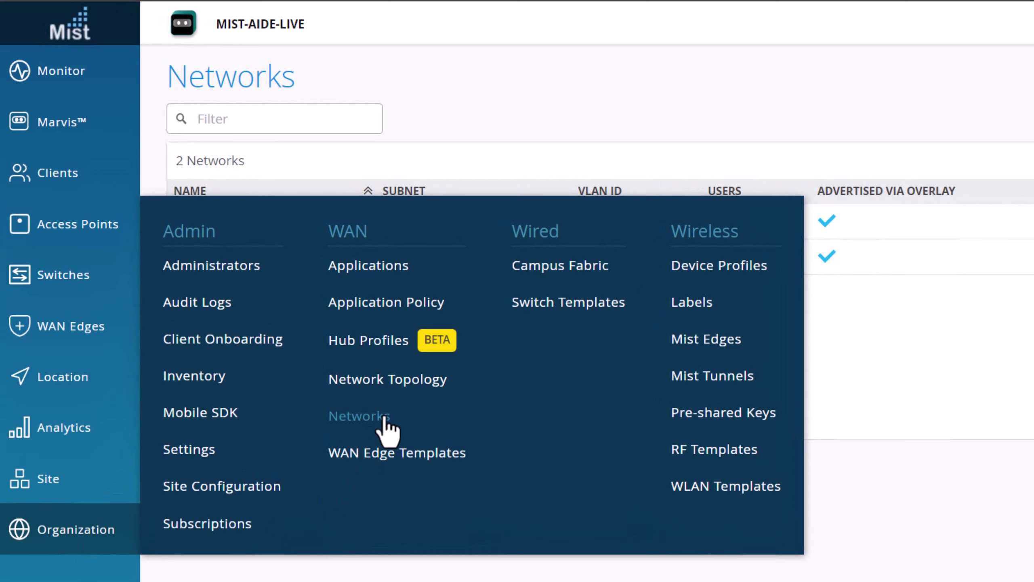
{"action": "left_click", "coordinate": [374, 273]}
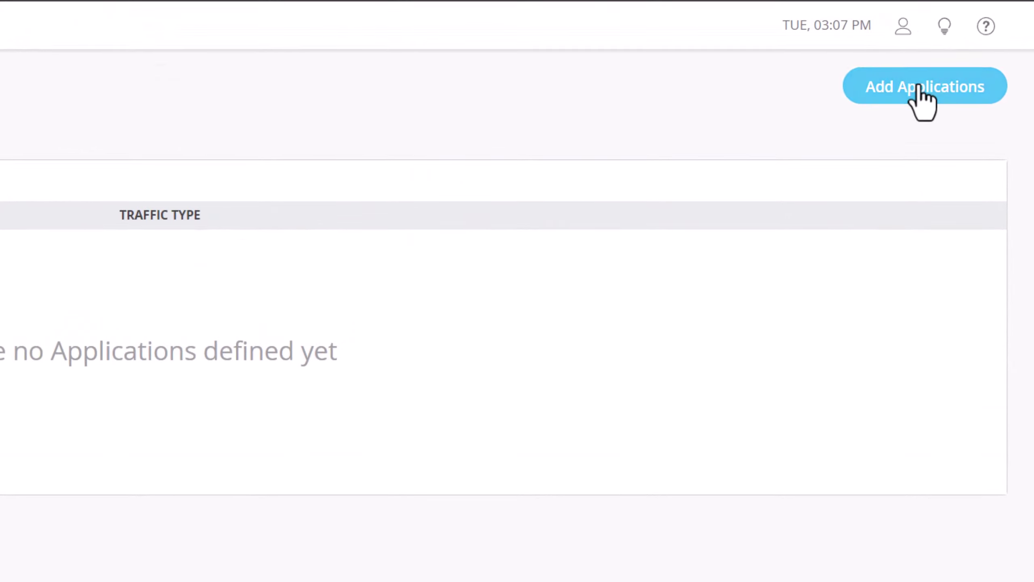
{"action": "left_click", "coordinate": [920, 87]}
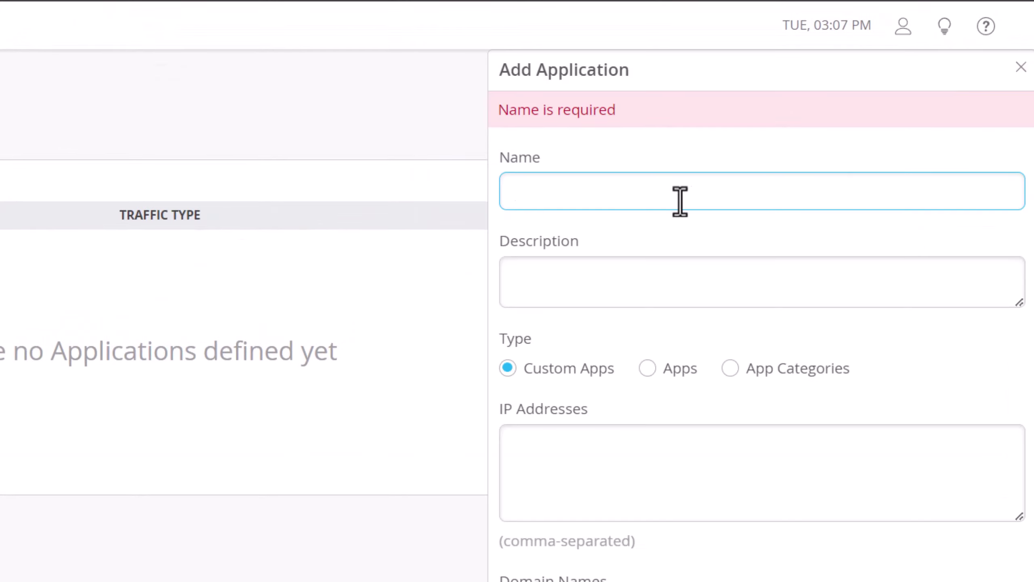
{"action": "type", "text": "SPOKEs"}
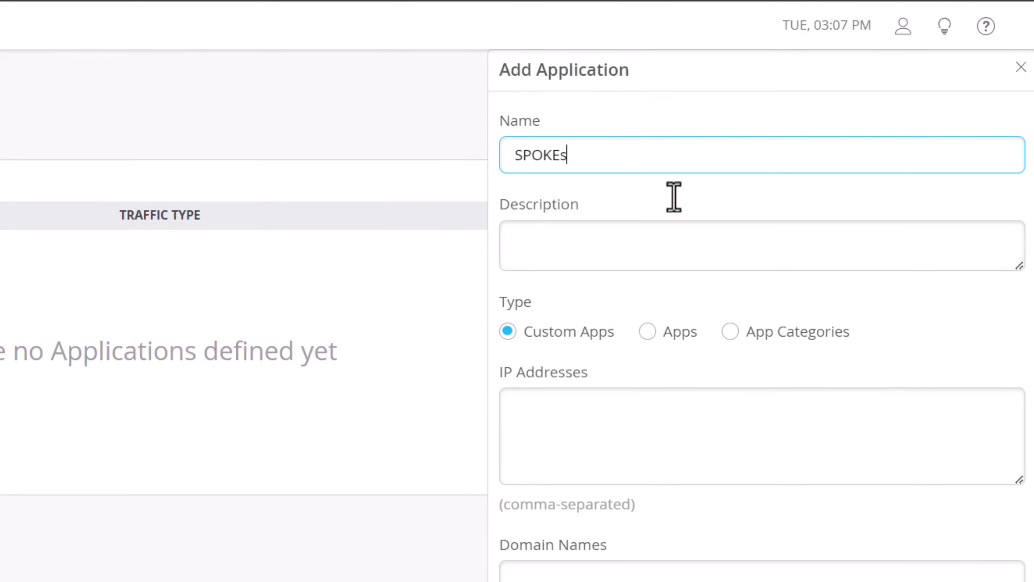
{"action": "type", "text": "_"}
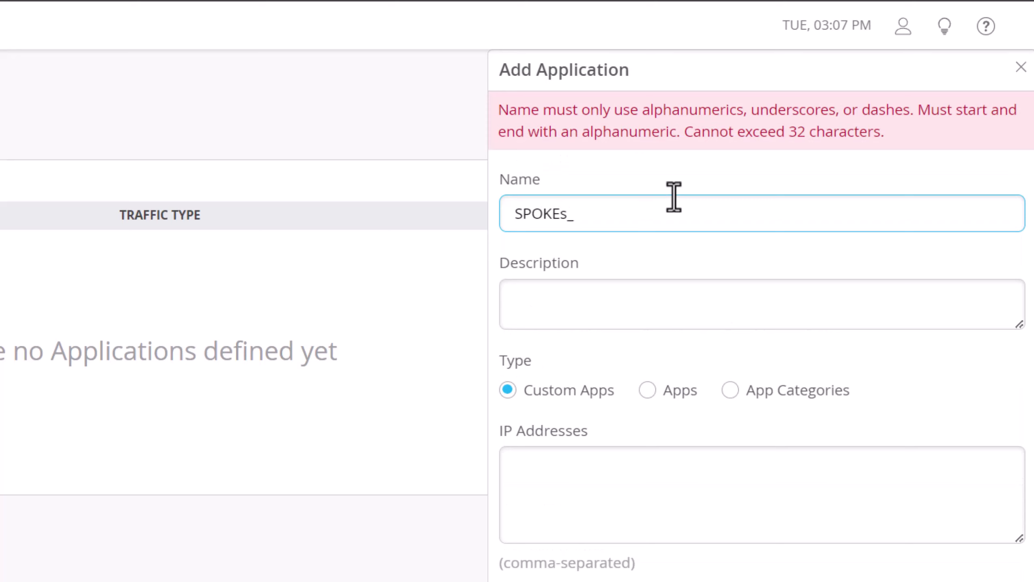
{"action": "type", "text": "LAN-0"}
{"action": "key", "text": "Tab"}
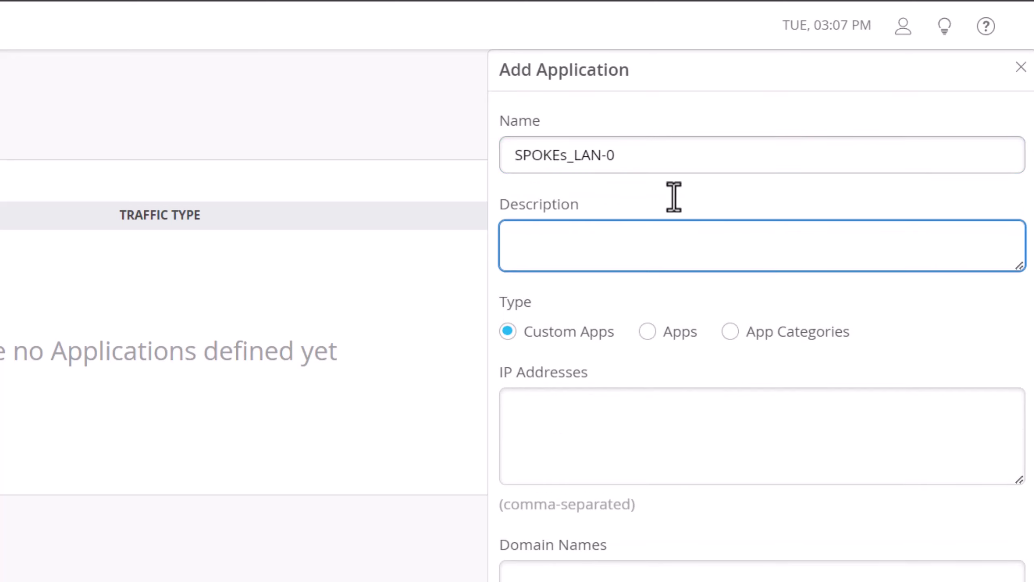
Enter 10.0.1.0/24 as the custom application's IP addresses.
{"action": "key", "text": "Tab"}
{"action": "key", "text": "Tab"}
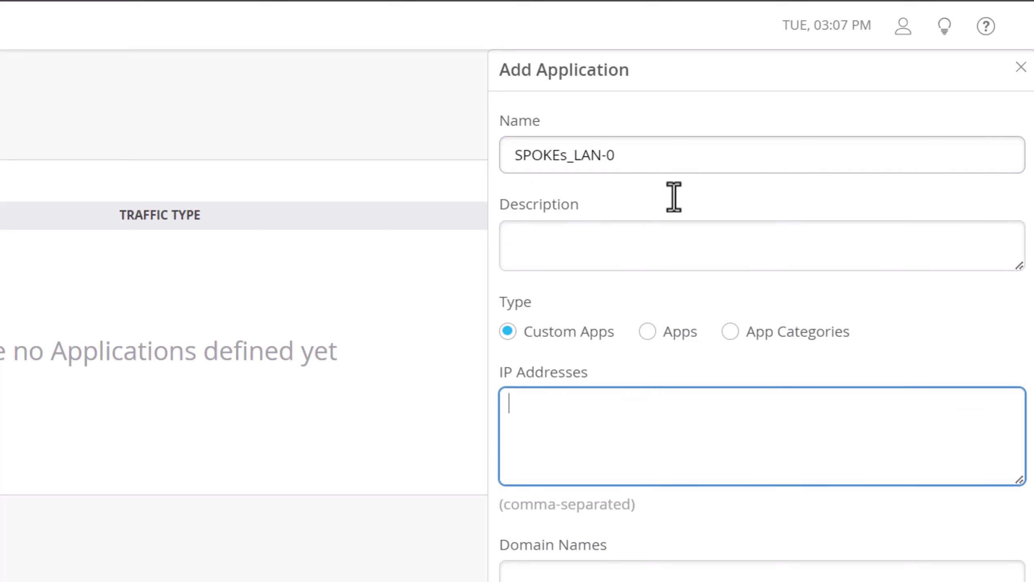
{"action": "type", "text": "10."}
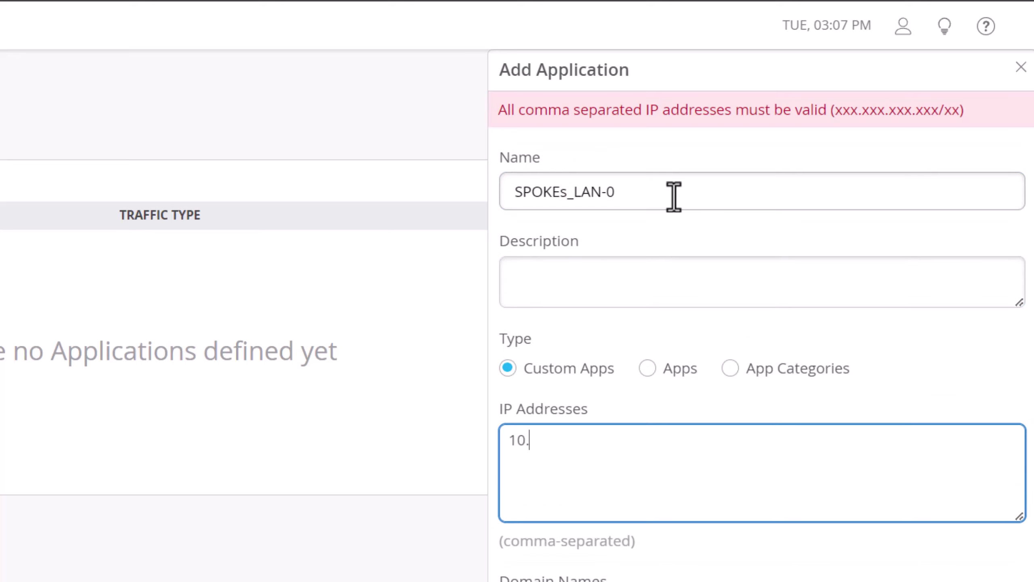
{"action": "type", "text": "0.1.0/24"}
{"action": "scroll", "coordinate": [665, 377], "scroll_direction": "down", "scroll_amount": 5}
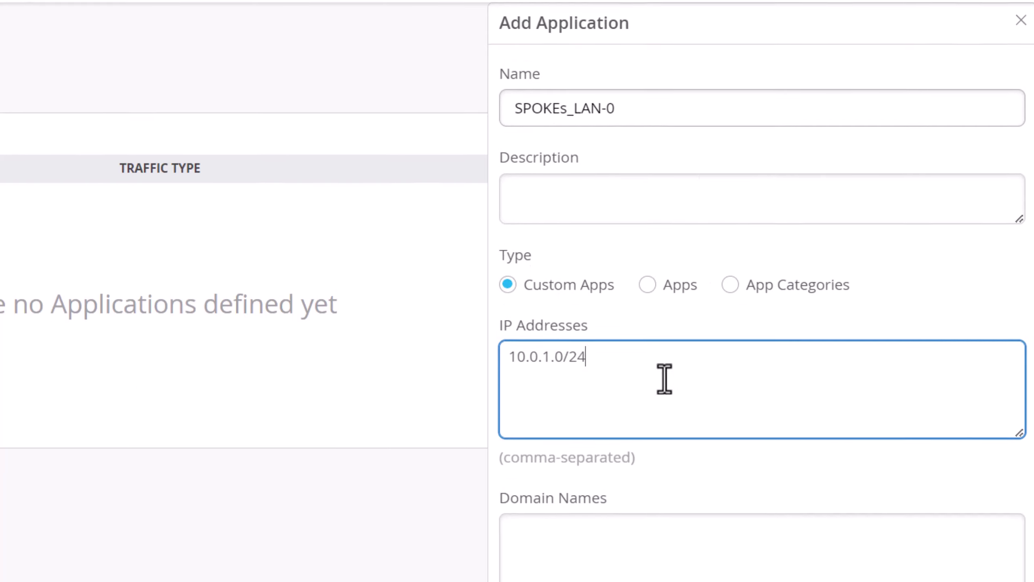